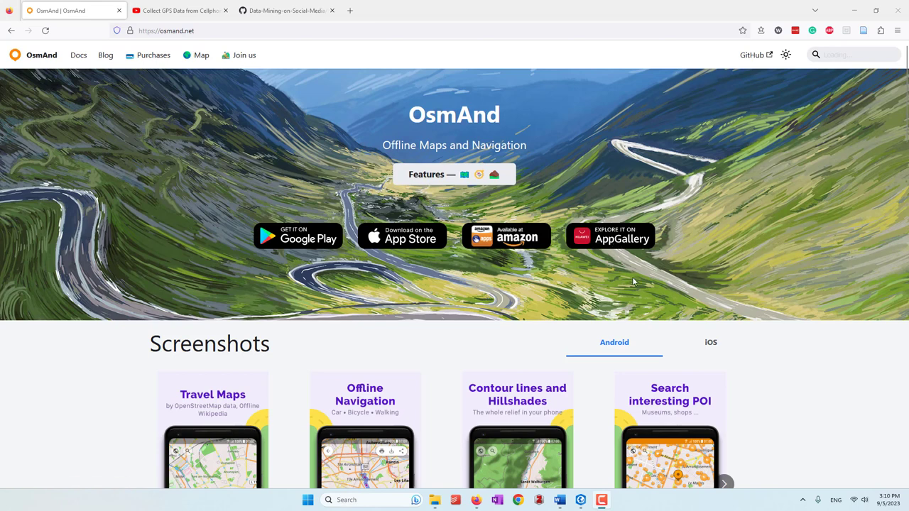
Switch to the YouTube tab playing the 'Collect GPS Data from Cellphone' video.
{"action": "left_click", "coordinate": [151, 11]}
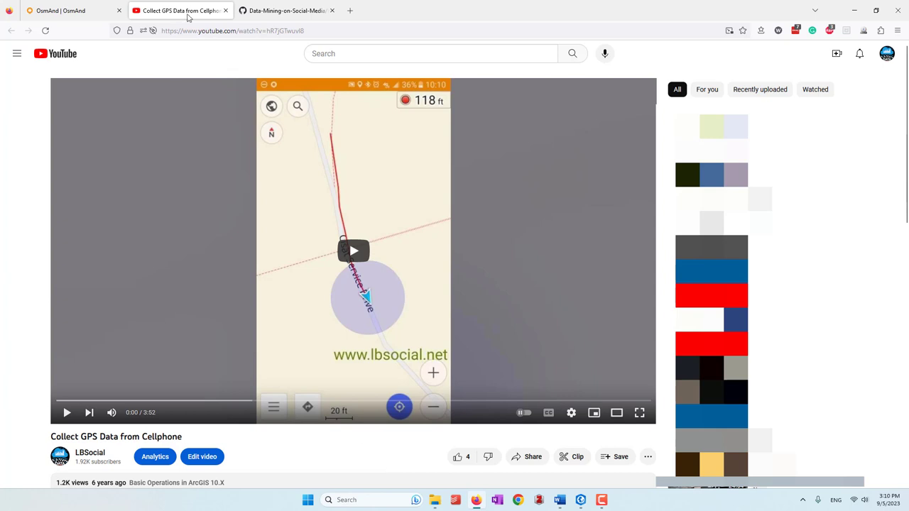
Switch to the Data-Mining-on-Social-Media GitHub tab showing 2019-09-04_11-03_Wed.gpx.
{"action": "left_click", "coordinate": [286, 13]}
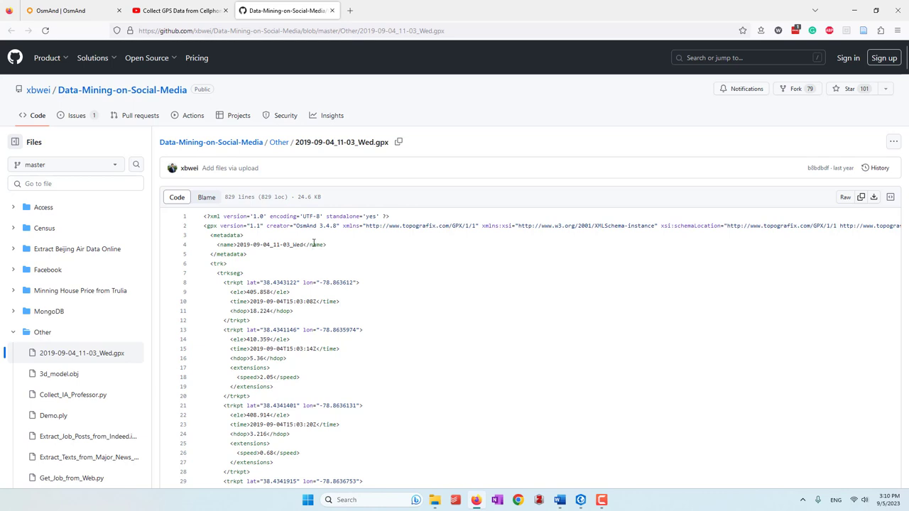
{"action": "scroll", "coordinate": [313, 243], "scroll_direction": "down", "scroll_amount": 3}
{"action": "scroll", "coordinate": [313, 243], "scroll_direction": "up", "scroll_amount": 3}
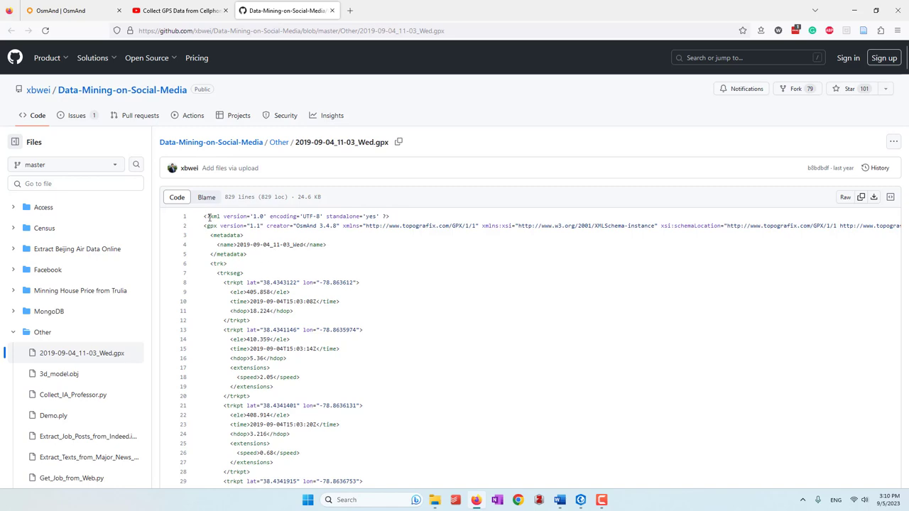
{"action": "left_click_drag", "start_coordinate": [212, 216], "coordinate": [219, 216]}
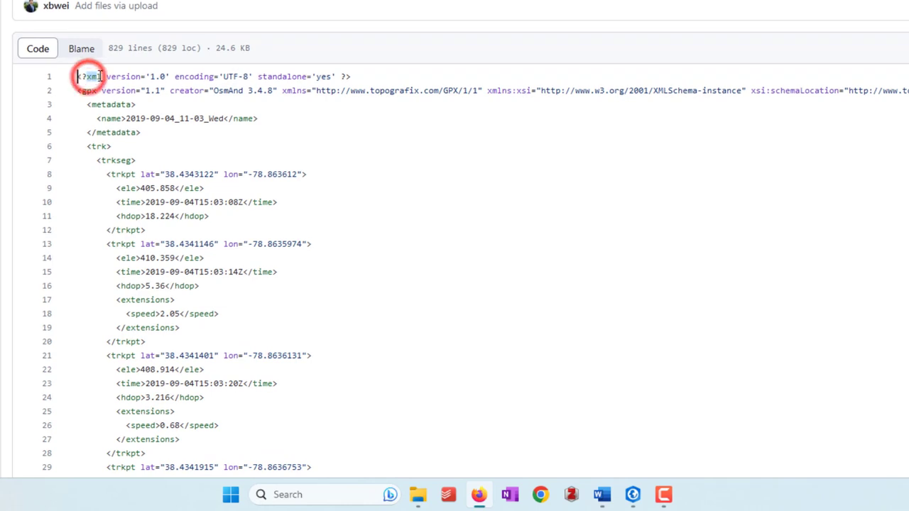
{"action": "left_click", "coordinate": [239, 130]}
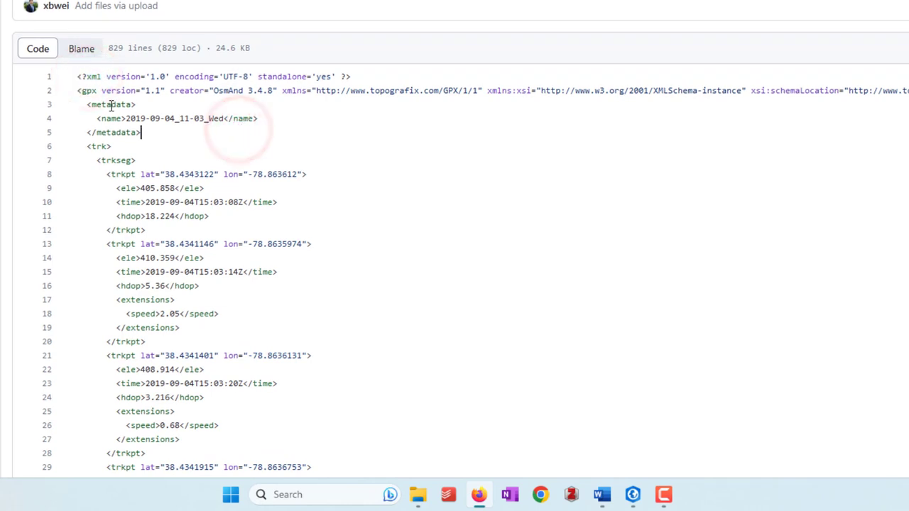
{"action": "left_click", "coordinate": [80, 91]}
{"action": "left_click", "coordinate": [247, 118]}
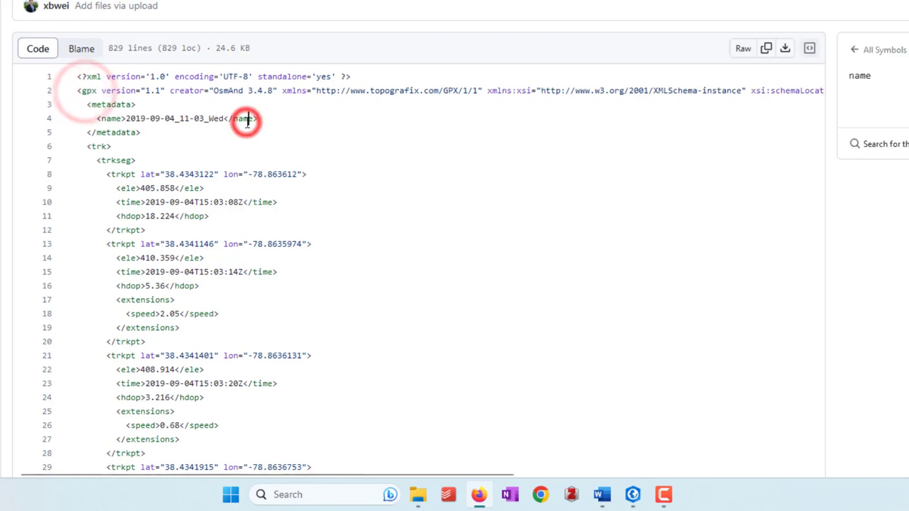
{"action": "left_click_drag", "start_coordinate": [213, 91], "coordinate": [247, 91]}
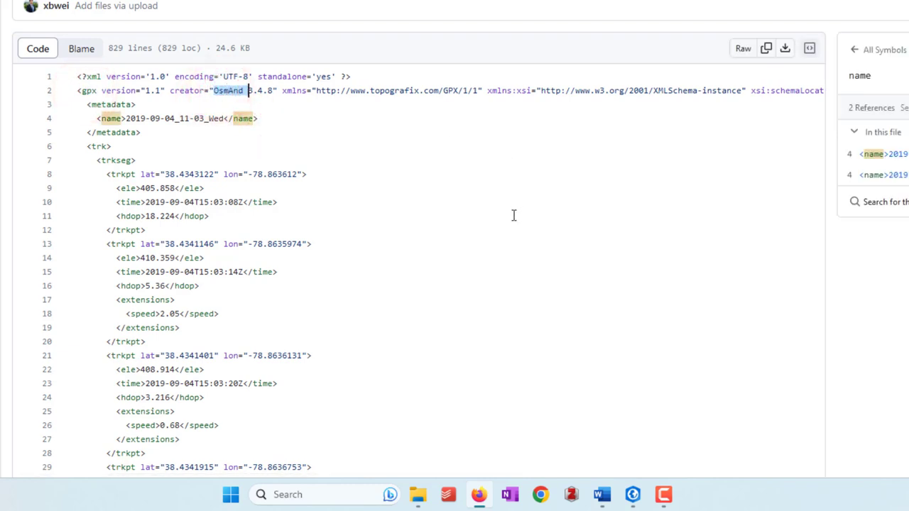
{"action": "left_click", "coordinate": [493, 201]}
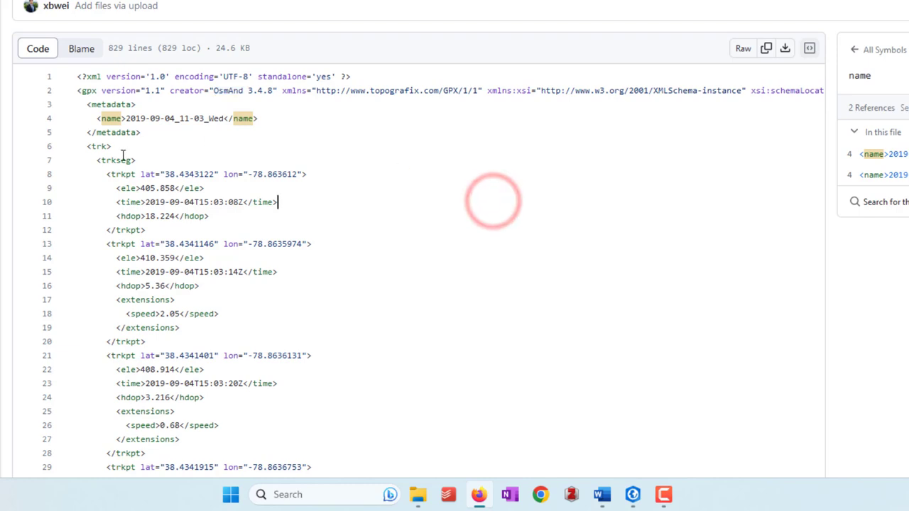
{"action": "left_click", "coordinate": [89, 146]}
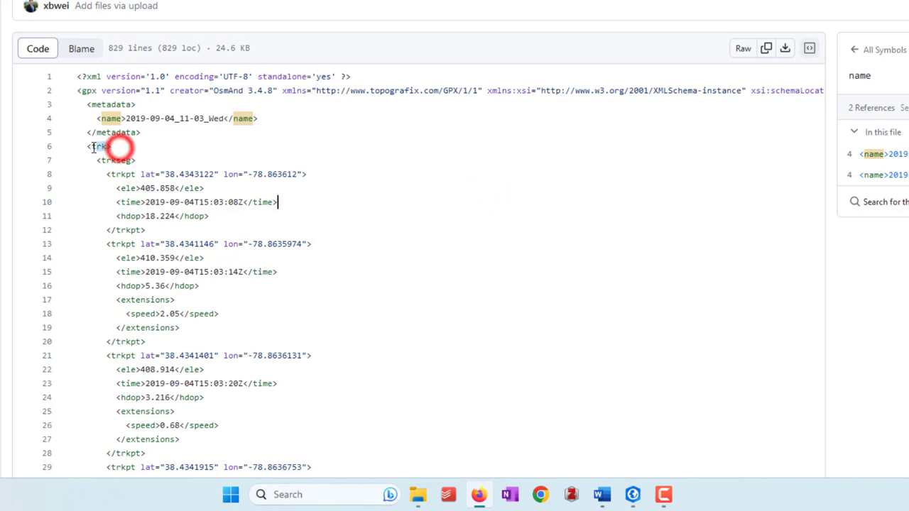
{"action": "left_click", "coordinate": [161, 147]}
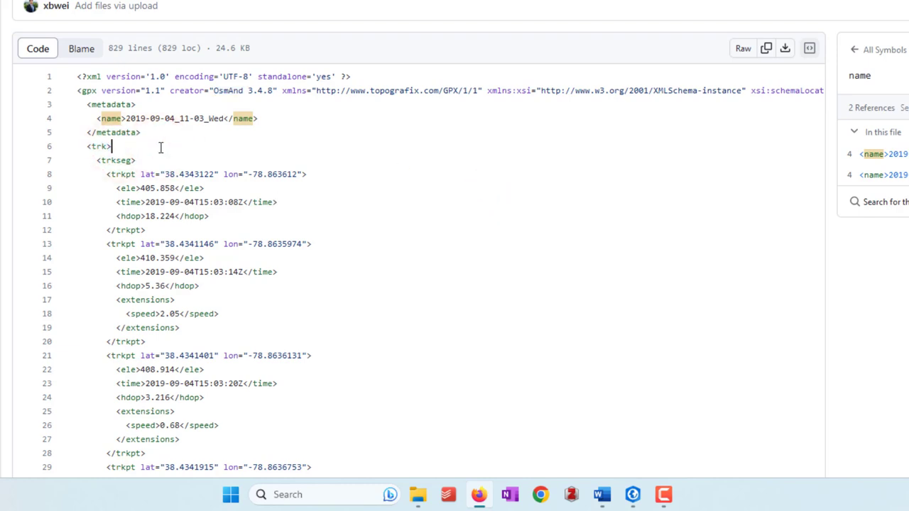
{"action": "left_click_drag", "start_coordinate": [150, 159], "coordinate": [96, 161]}
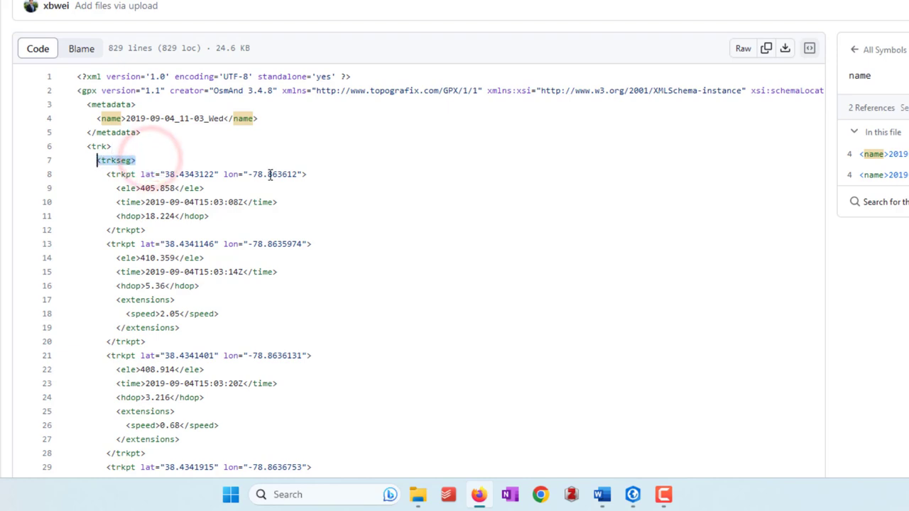
{"action": "left_click", "coordinate": [318, 175]}
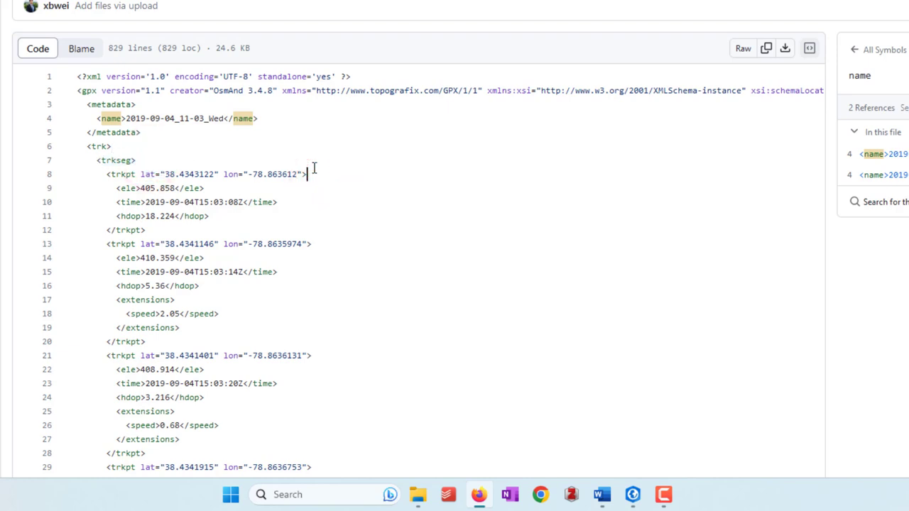
{"action": "left_click_drag", "start_coordinate": [142, 161], "coordinate": [100, 162]}
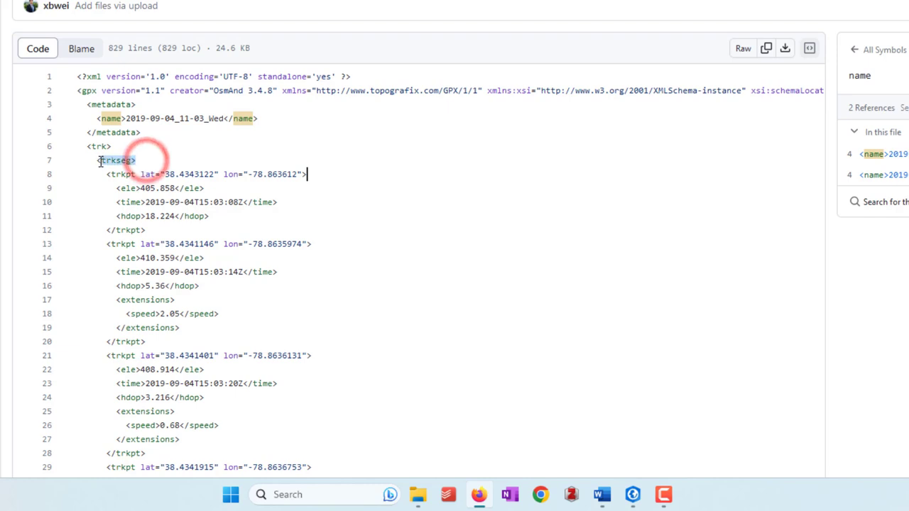
{"action": "left_click", "coordinate": [333, 171]}
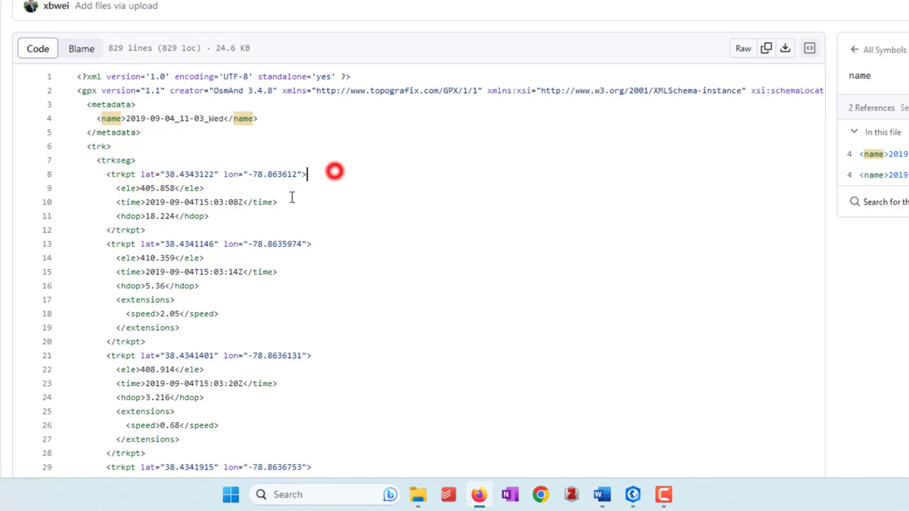
{"action": "left_click_drag", "start_coordinate": [171, 226], "coordinate": [93, 174]}
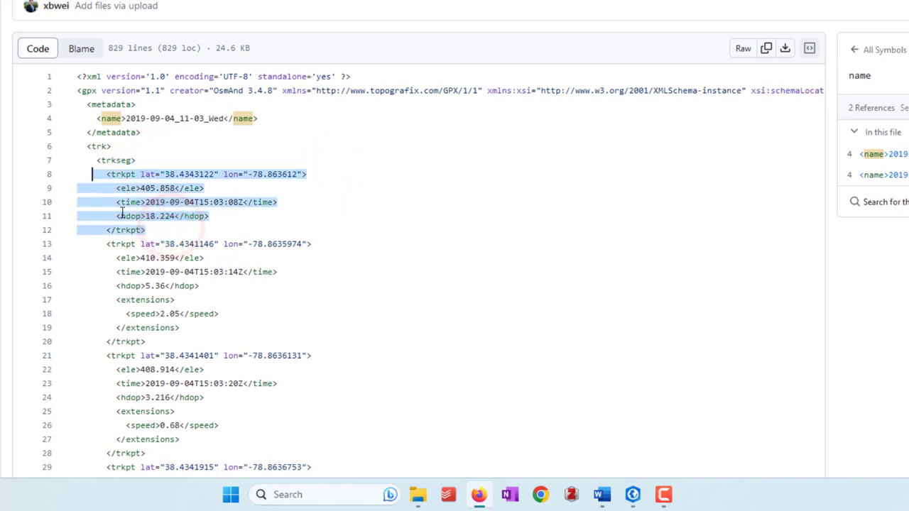
{"action": "left_click_drag", "start_coordinate": [173, 338], "coordinate": [81, 243]}
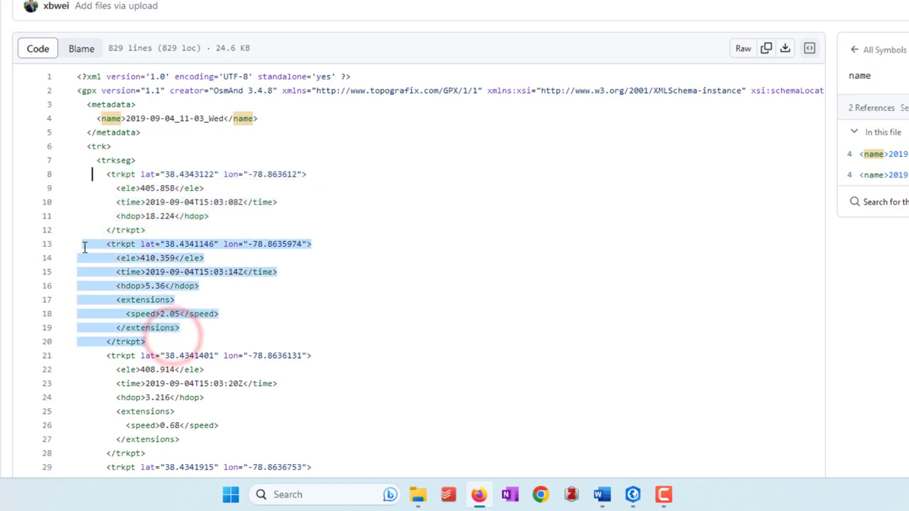
{"action": "left_click_drag", "start_coordinate": [171, 447], "coordinate": [67, 358]}
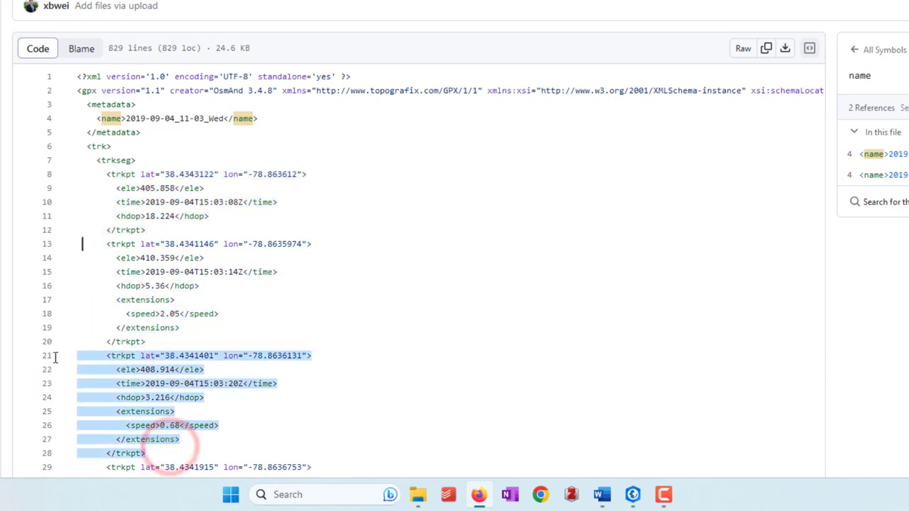
{"action": "scroll", "coordinate": [367, 340], "scroll_direction": "down", "scroll_amount": 3}
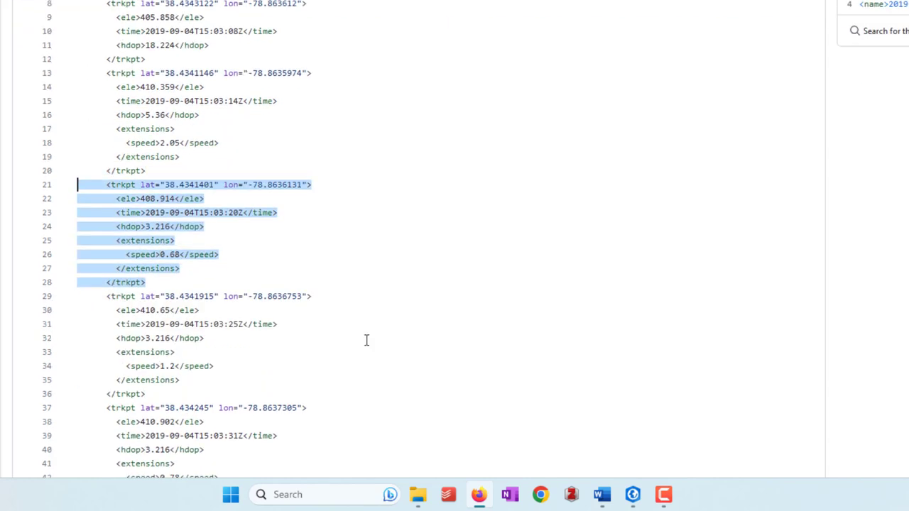
{"action": "left_click", "coordinate": [428, 270]}
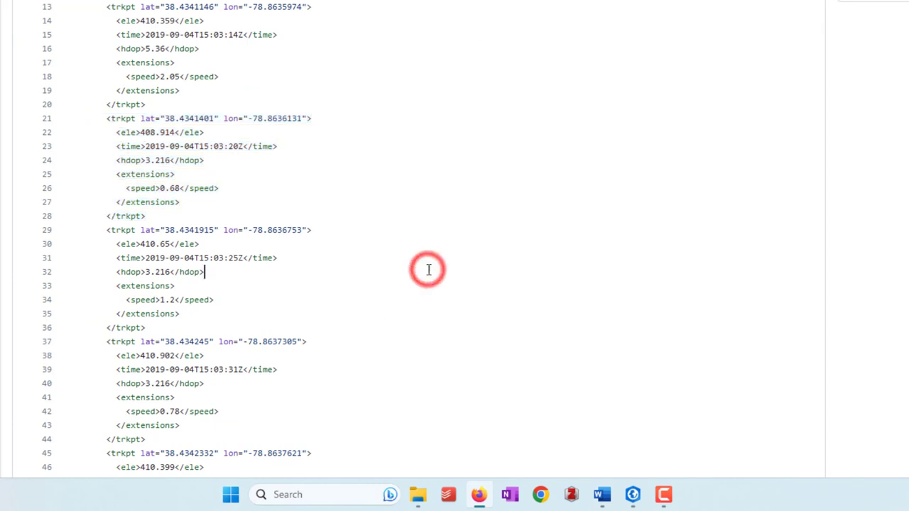
{"action": "scroll", "coordinate": [428, 270], "scroll_direction": "up", "scroll_amount": 3}
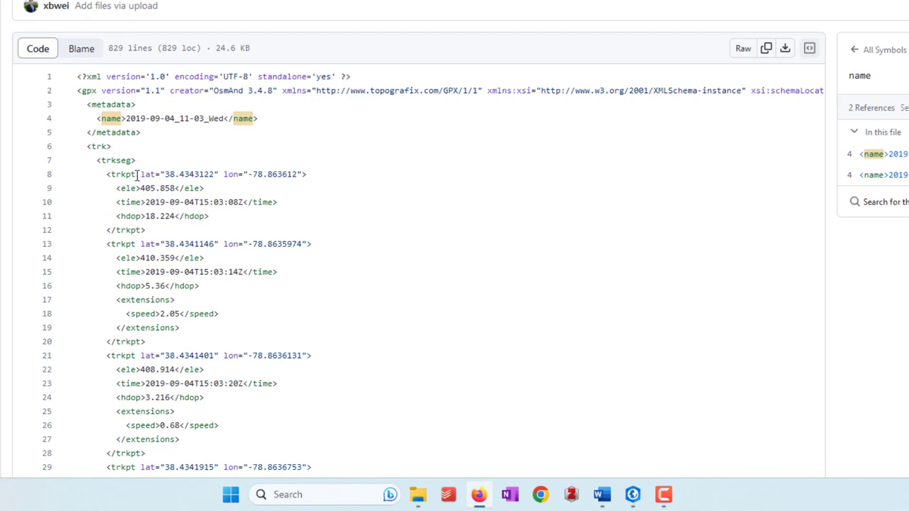
{"action": "left_click_drag", "start_coordinate": [140, 174], "coordinate": [291, 174]}
{"action": "left_click", "coordinate": [384, 199]}
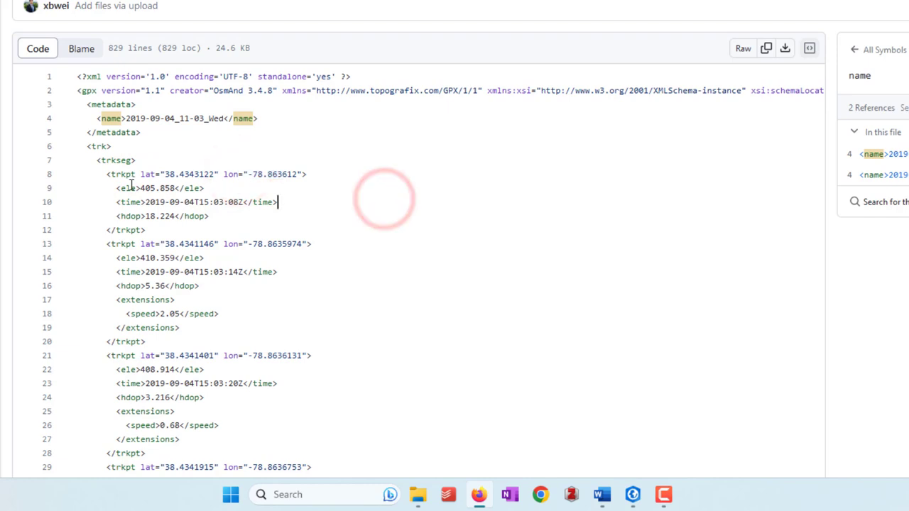
{"action": "left_click_drag", "start_coordinate": [140, 188], "coordinate": [184, 188]}
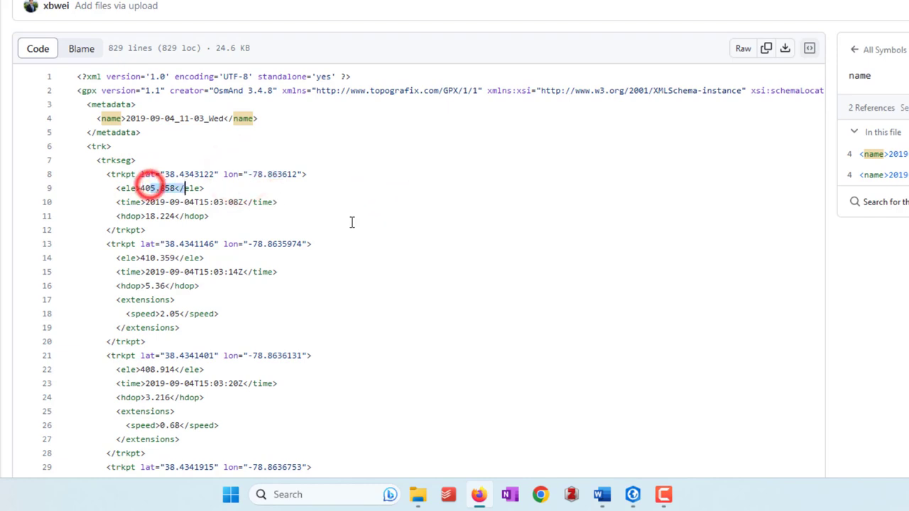
{"action": "left_click", "coordinate": [457, 237]}
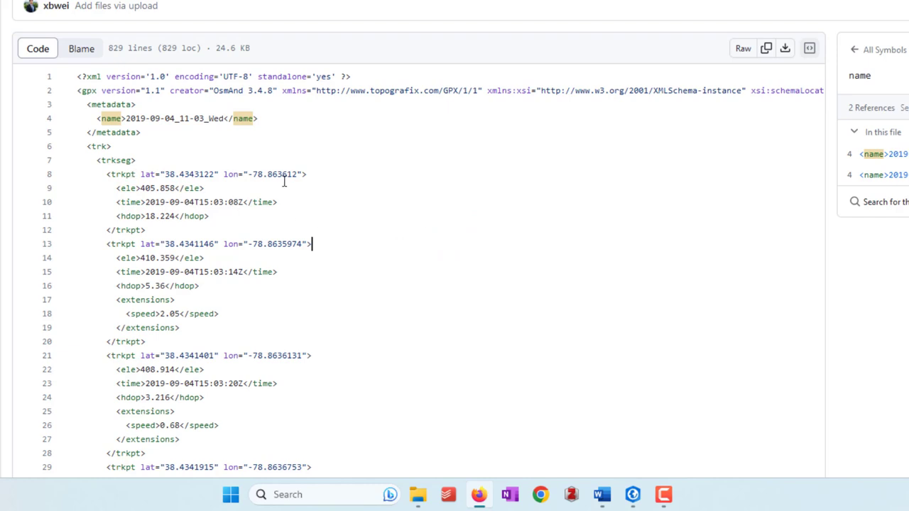
{"action": "left_click", "coordinate": [339, 203]}
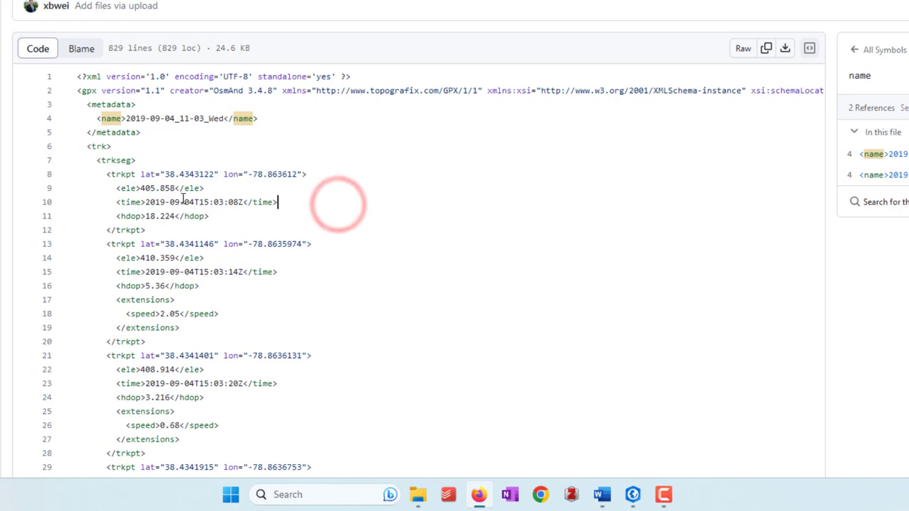
{"action": "left_click_drag", "start_coordinate": [143, 202], "coordinate": [234, 202]}
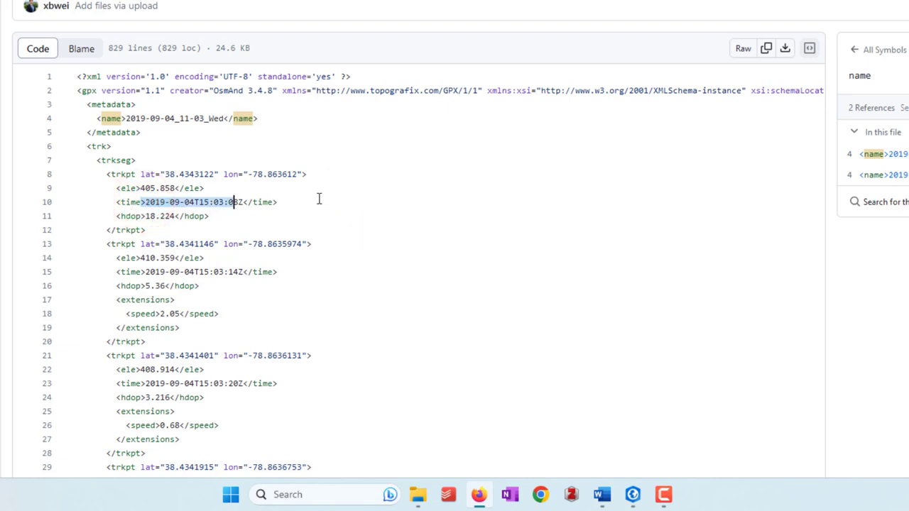
{"action": "left_click", "coordinate": [384, 206]}
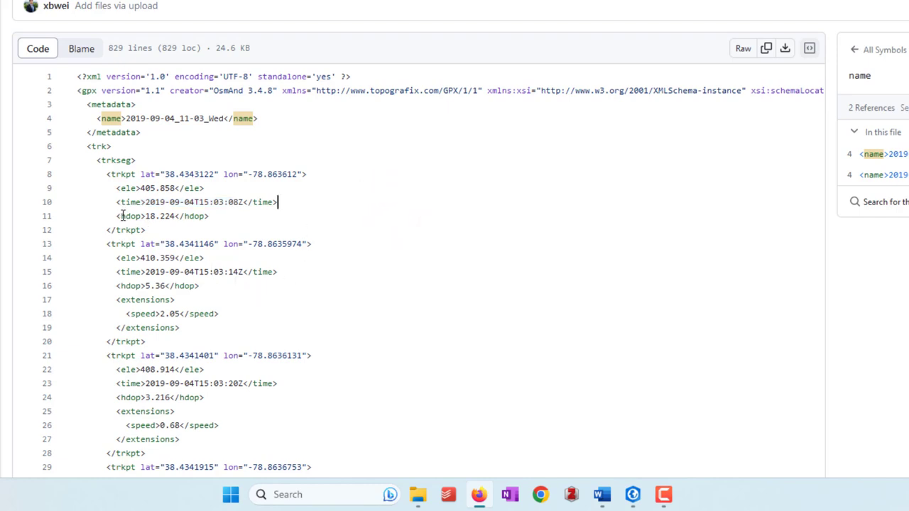
{"action": "left_click_drag", "start_coordinate": [227, 217], "coordinate": [123, 214]}
{"action": "left_click", "coordinate": [202, 226]}
{"action": "triple_click", "coordinate": [218, 314]}
{"action": "left_click", "coordinate": [342, 322]}
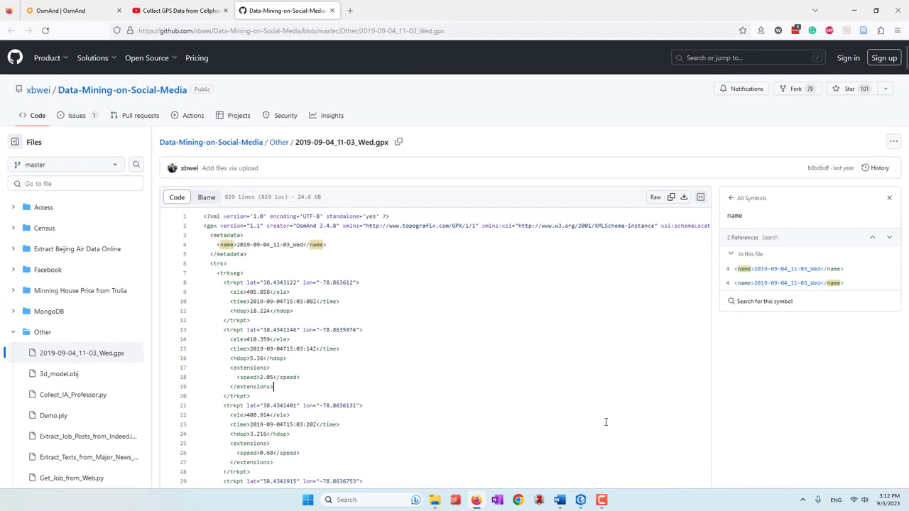
Create a new Map project named lab3, located in the OneDrive geo215-demo folder.
{"action": "left_click", "coordinate": [581, 500]}
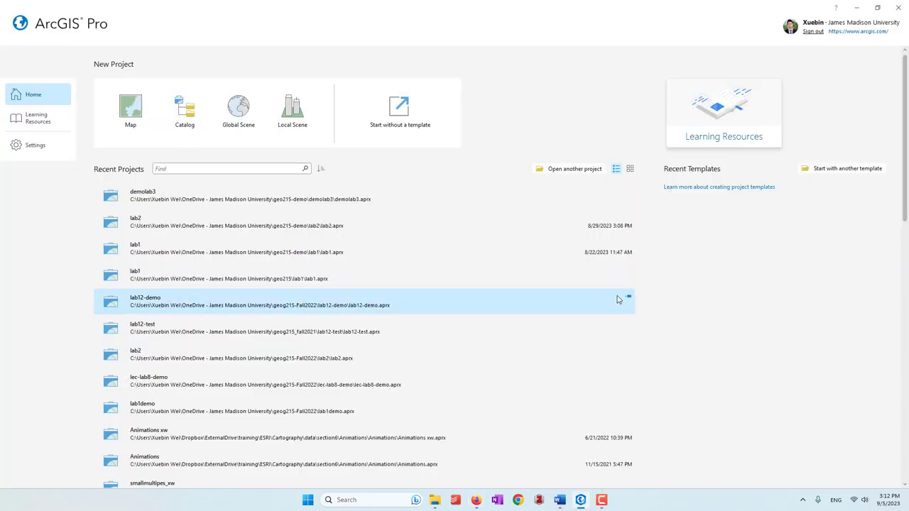
{"action": "left_click", "coordinate": [132, 118]}
{"action": "double_click", "coordinate": [412, 226]}
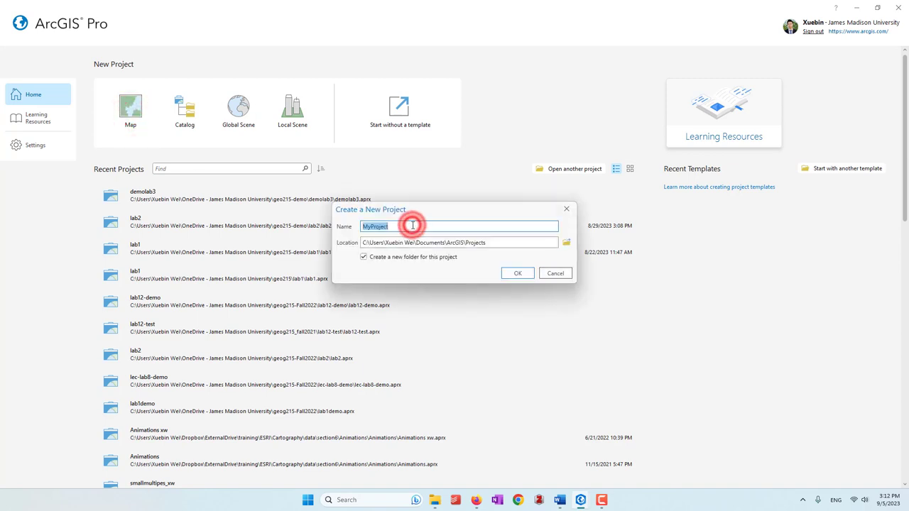
{"action": "type", "text": "lab3"}
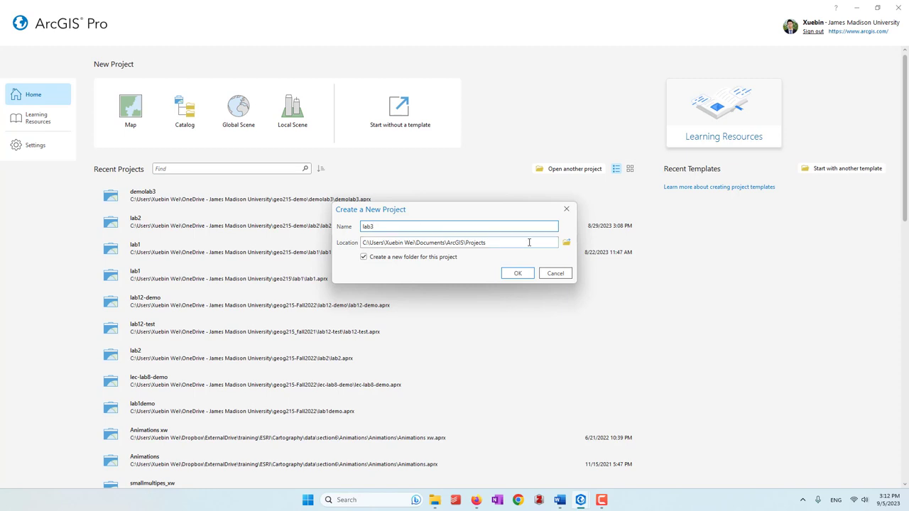
{"action": "left_click", "coordinate": [566, 242]}
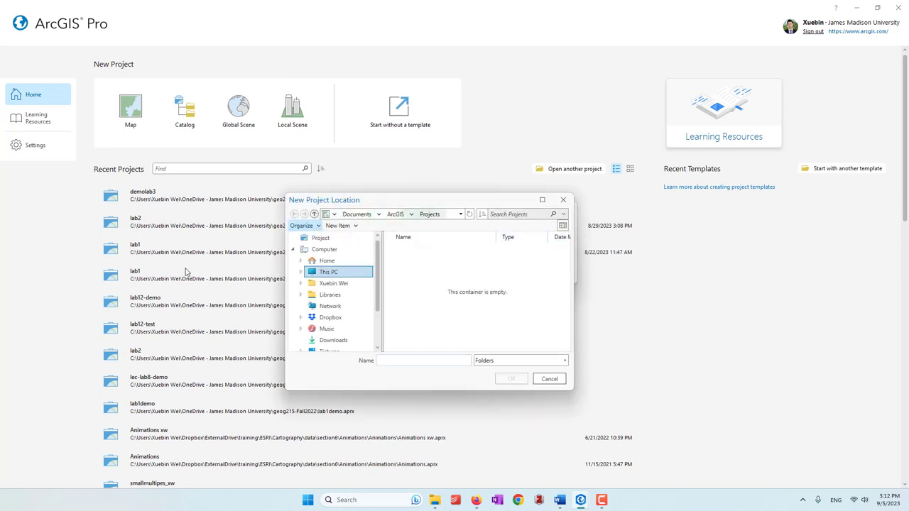
{"action": "left_click", "coordinate": [338, 285]}
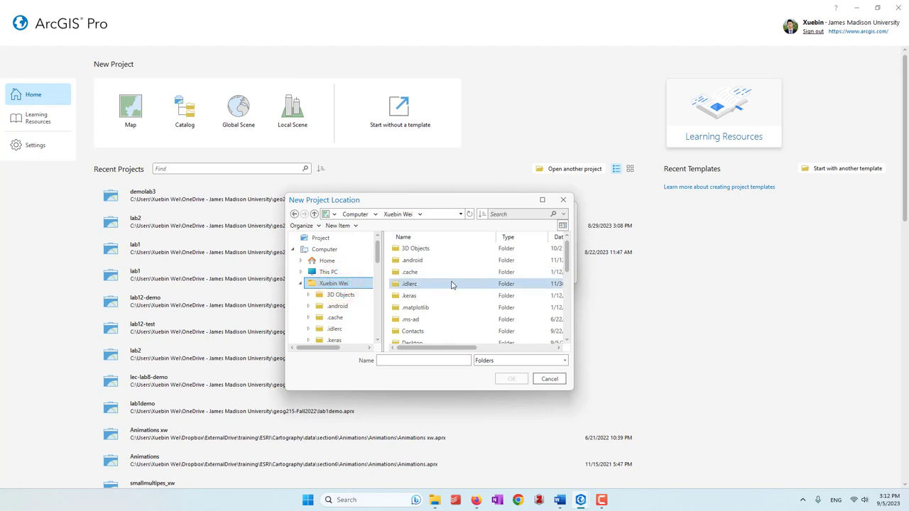
{"action": "scroll", "coordinate": [450, 284], "scroll_direction": "down", "scroll_amount": 5}
{"action": "double_click", "coordinate": [438, 261]}
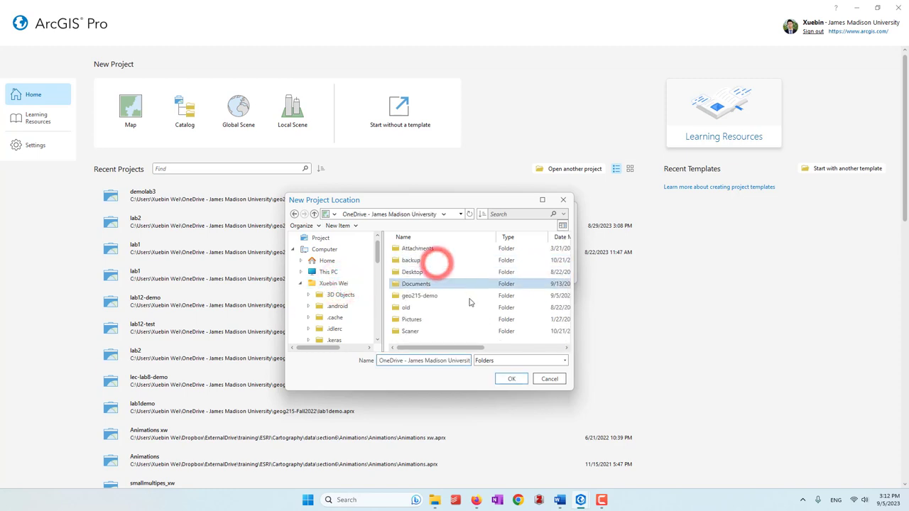
{"action": "left_click", "coordinate": [442, 297]}
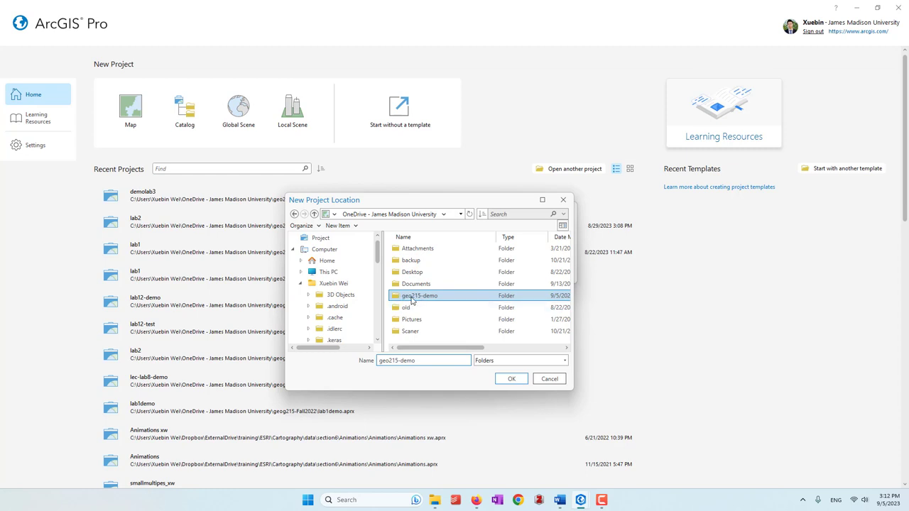
{"action": "left_click", "coordinate": [511, 379]}
{"action": "left_click", "coordinate": [521, 274]}
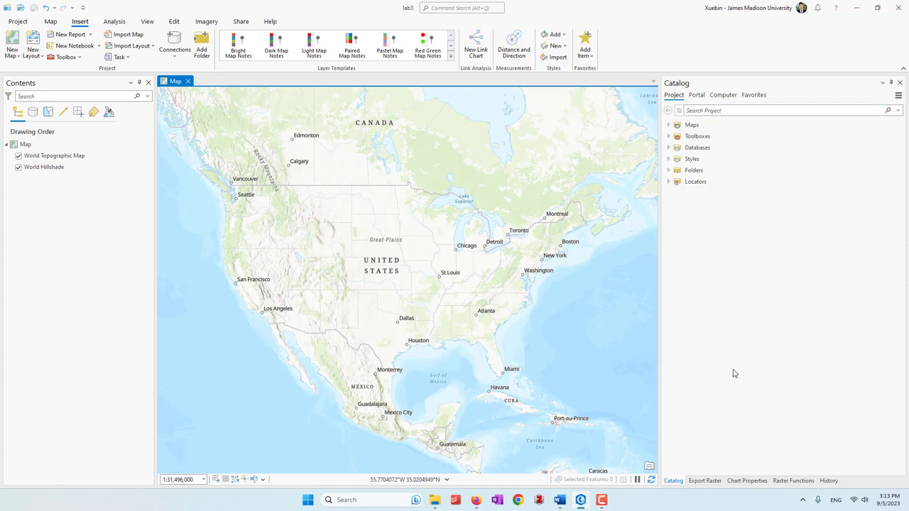
Bring the Firefox window with the GitHub GPX page to the front.
{"action": "left_click", "coordinate": [476, 500]}
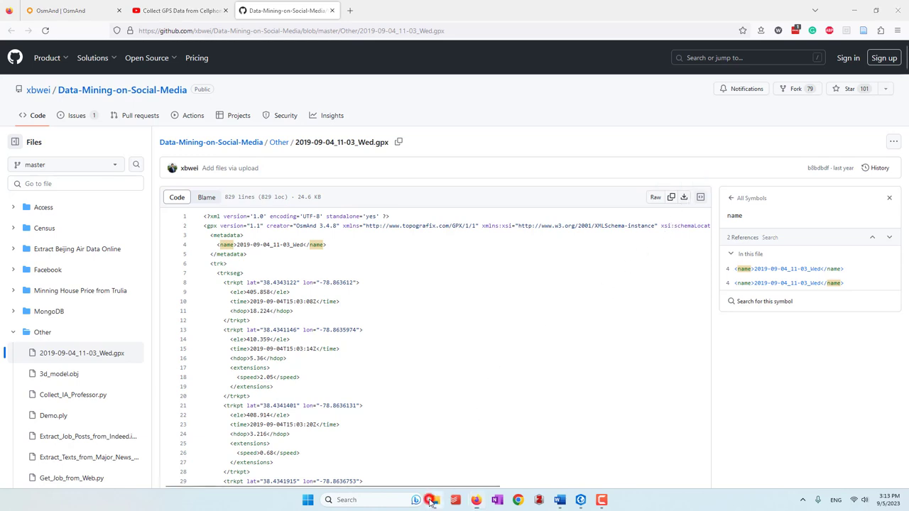
Check that 2019-09-04_11-03_Wed.gpx is in Downloads, then return to the lab3 map.
{"action": "left_click", "coordinate": [431, 498]}
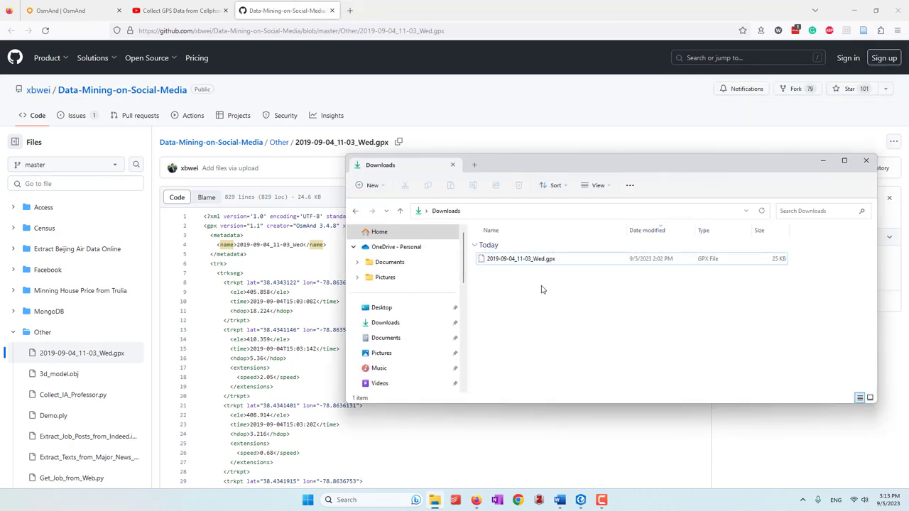
{"action": "left_click", "coordinate": [602, 430]}
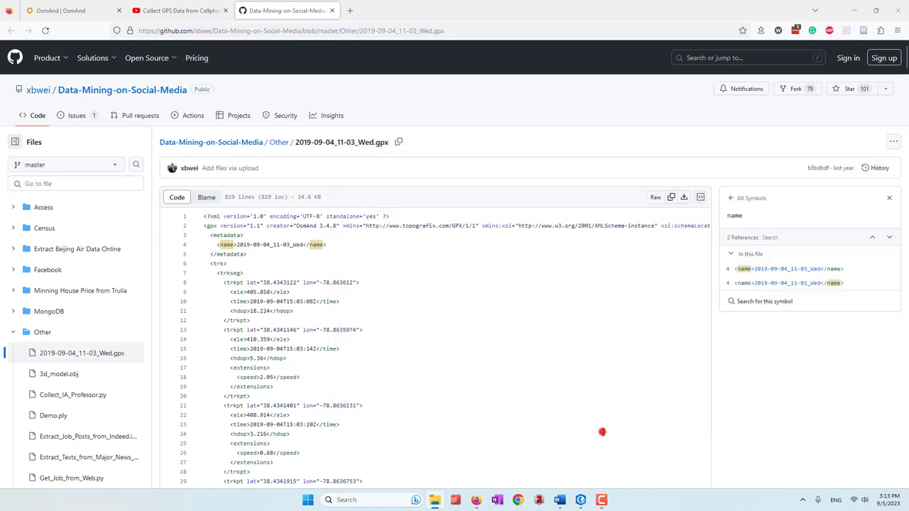
{"action": "left_click", "coordinate": [582, 501]}
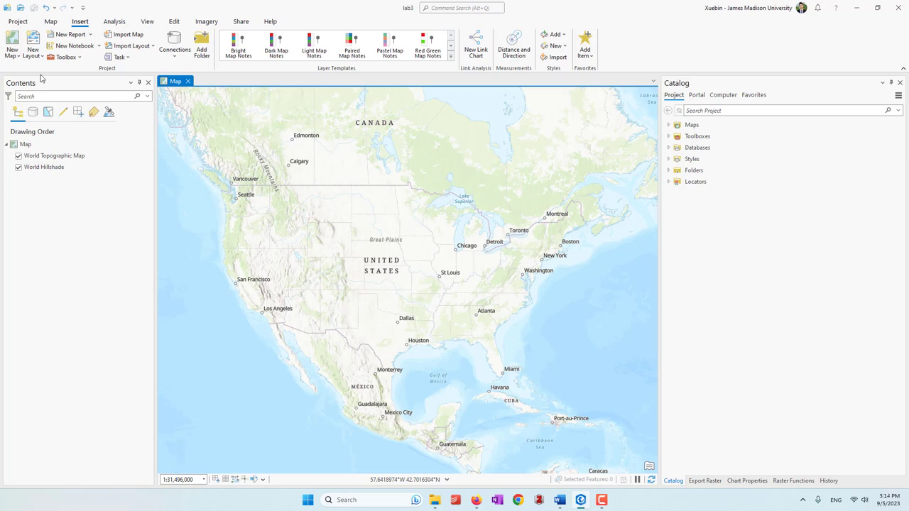
Search the geoprocessing tools for 'gpx to' and open GPX To Features.
{"action": "left_click", "coordinate": [51, 22]}
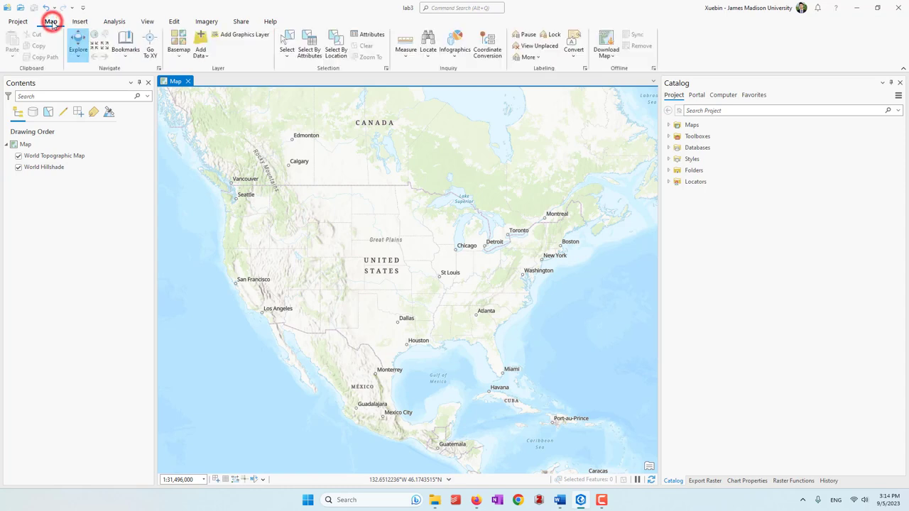
{"action": "left_click", "coordinate": [114, 21]}
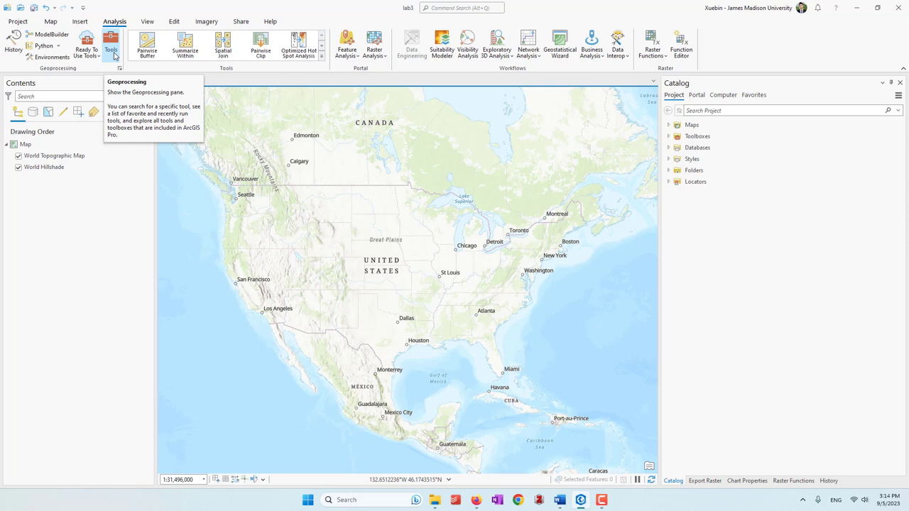
{"action": "left_click", "coordinate": [112, 52]}
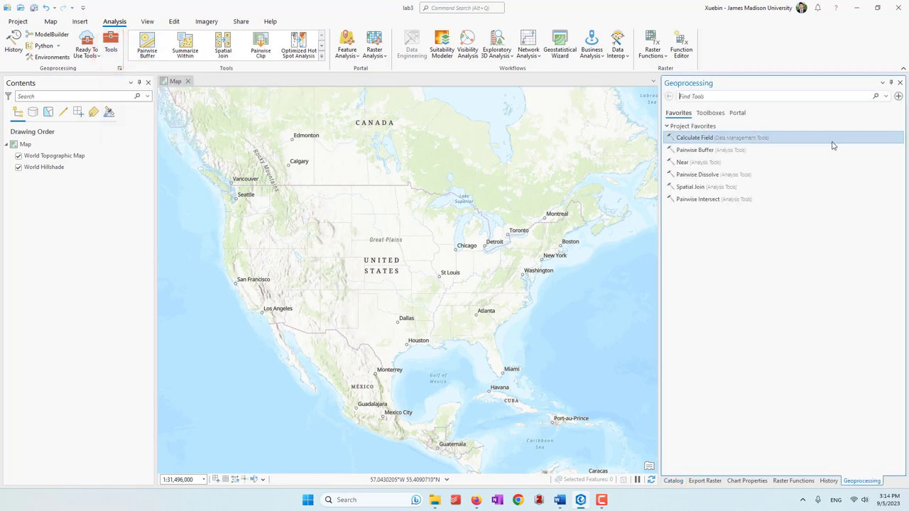
{"action": "left_click", "coordinate": [722, 97]}
{"action": "type", "text": "gpx"}
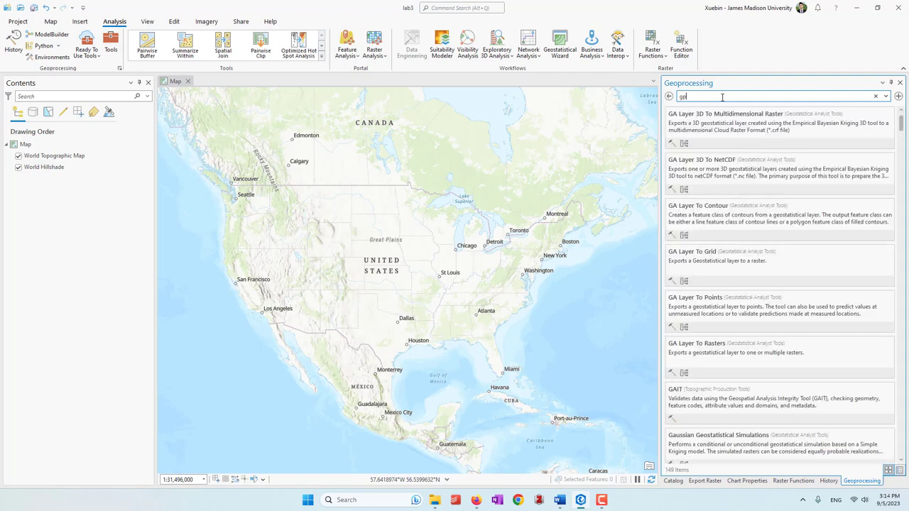
{"action": "type", "text": " to"}
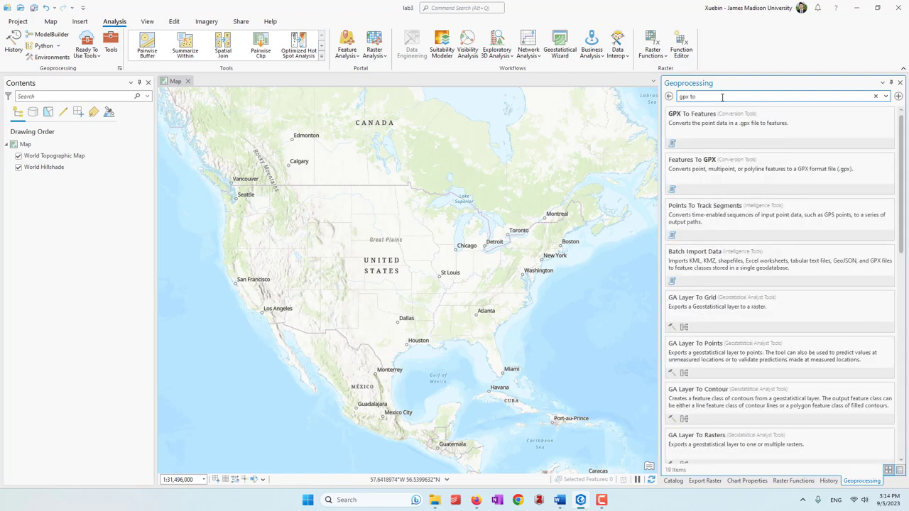
{"action": "left_click", "coordinate": [683, 120]}
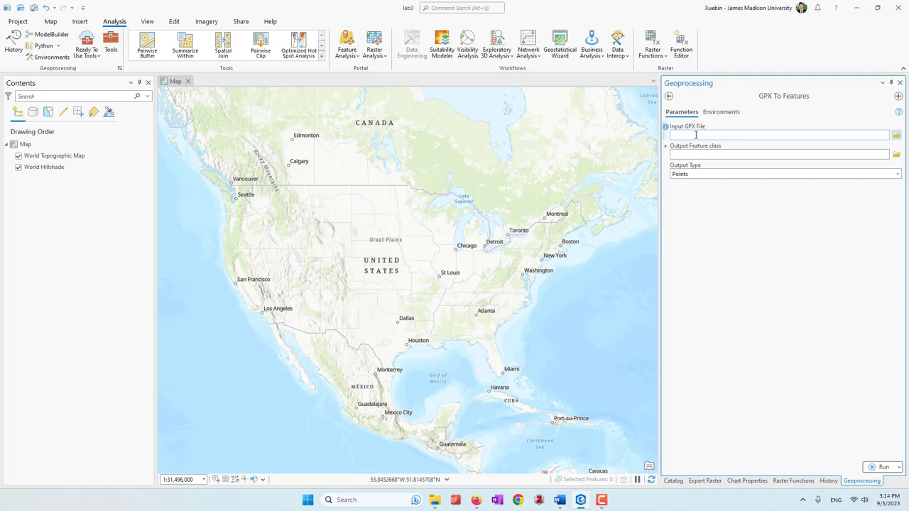
Set the input GPX file to 2019-09-04_11-03_Wed.gpx from the Downloads folder.
{"action": "left_click", "coordinate": [896, 135]}
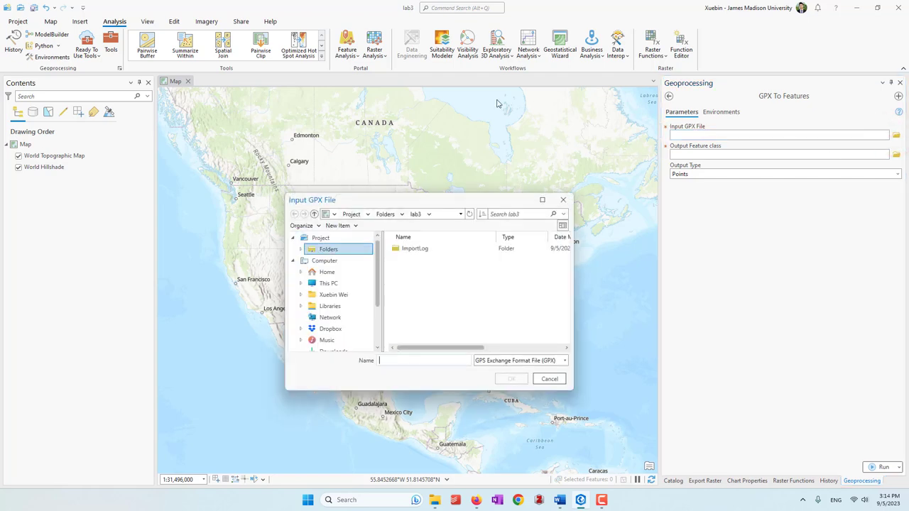
{"action": "left_click", "coordinate": [341, 295]}
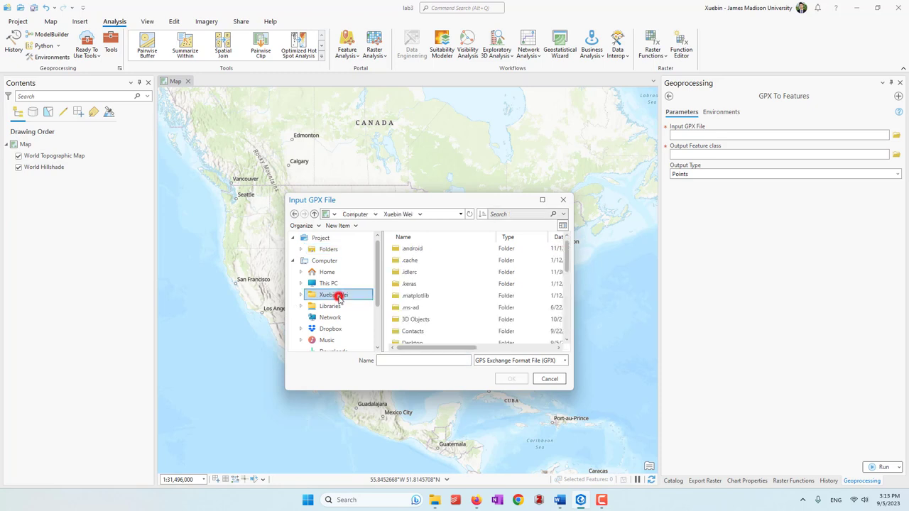
{"action": "left_click", "coordinate": [295, 297]}
{"action": "left_click", "coordinate": [295, 297]}
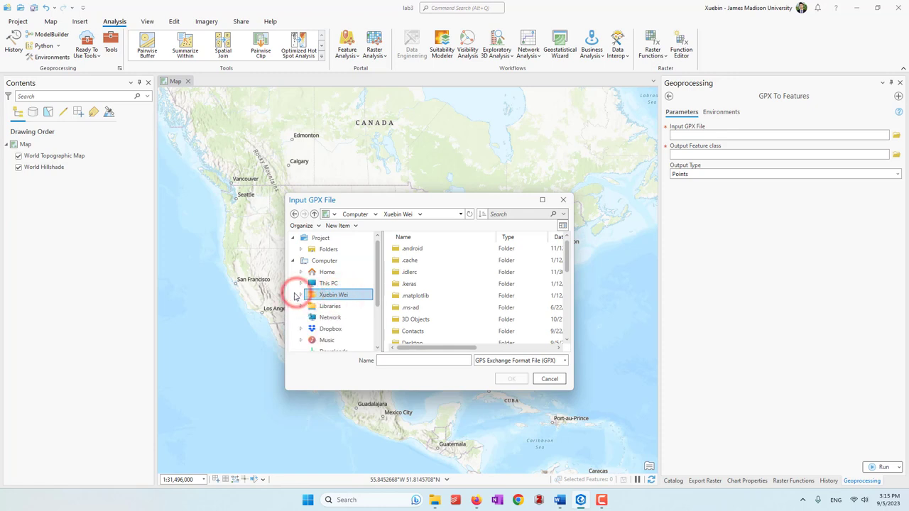
{"action": "left_click", "coordinate": [298, 294]}
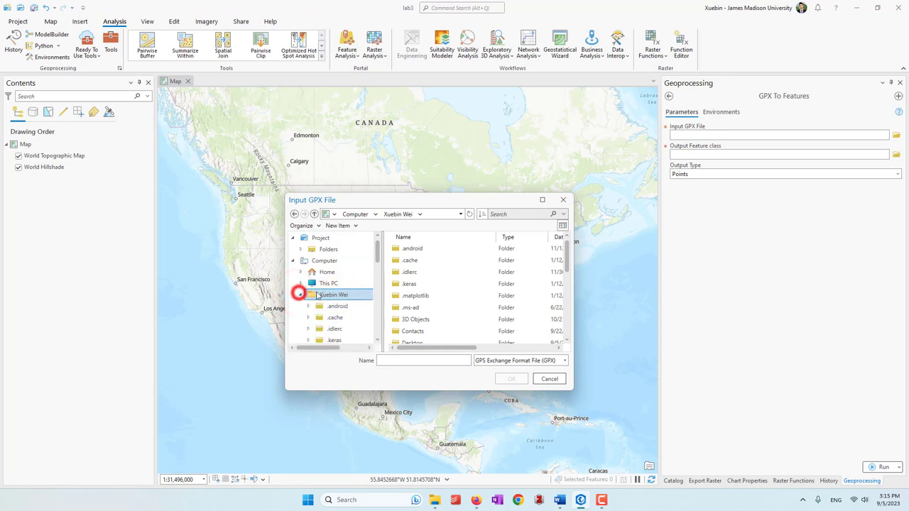
{"action": "scroll", "coordinate": [326, 294], "scroll_direction": "down", "scroll_amount": 3}
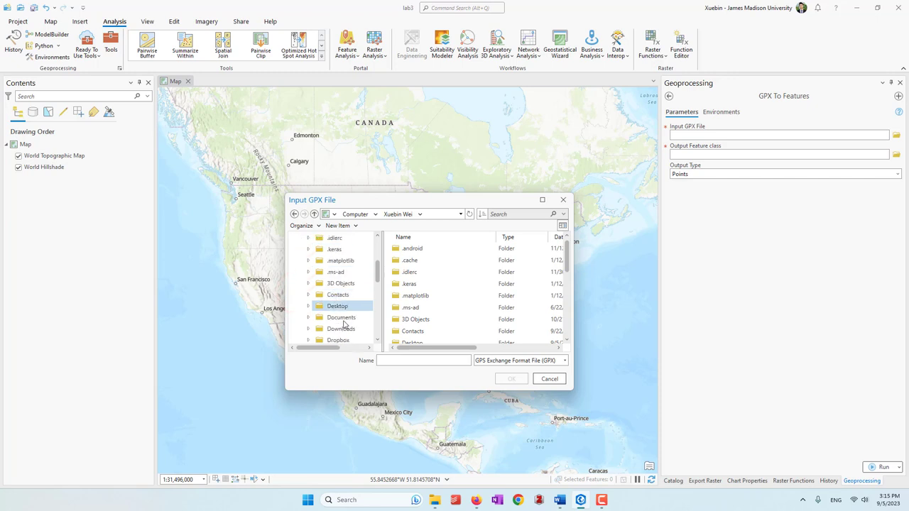
{"action": "left_click", "coordinate": [342, 328]}
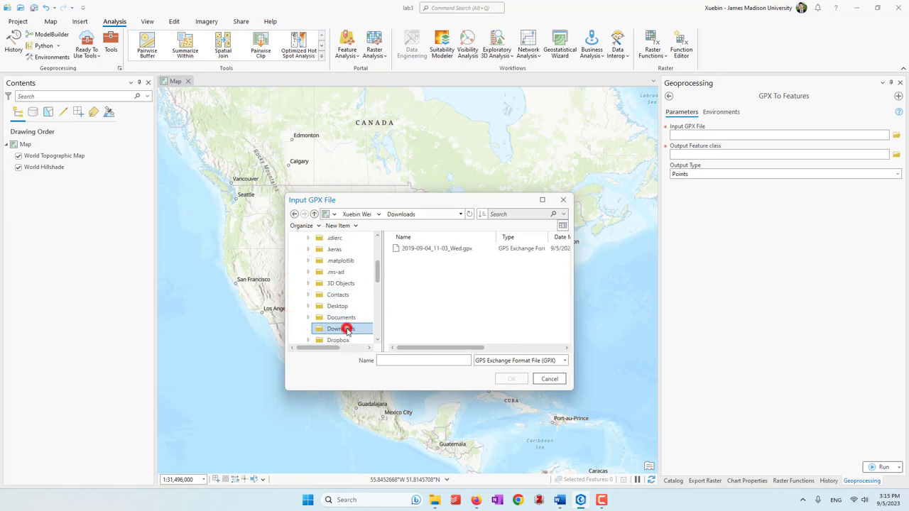
{"action": "left_click", "coordinate": [460, 250]}
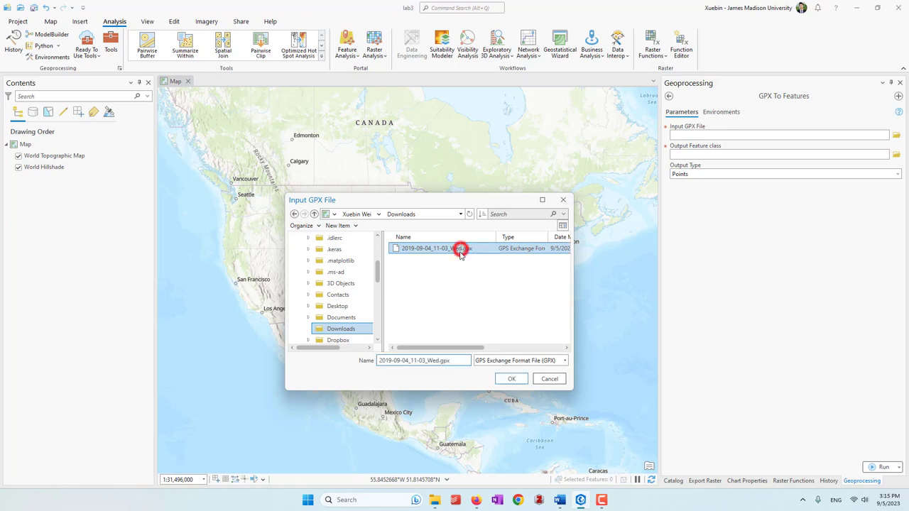
{"action": "left_click", "coordinate": [511, 378]}
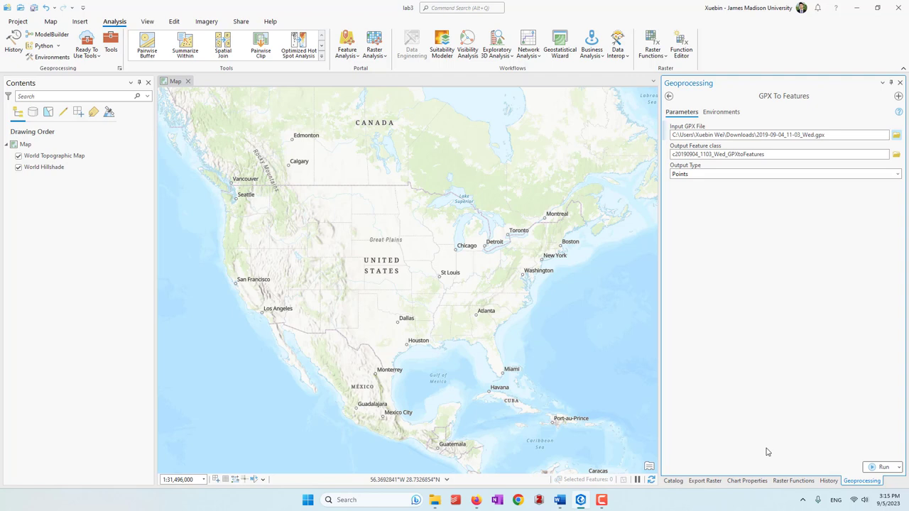
Run GPX To Features and toggle the new track points layer's visibility.
{"action": "left_click", "coordinate": [874, 468]}
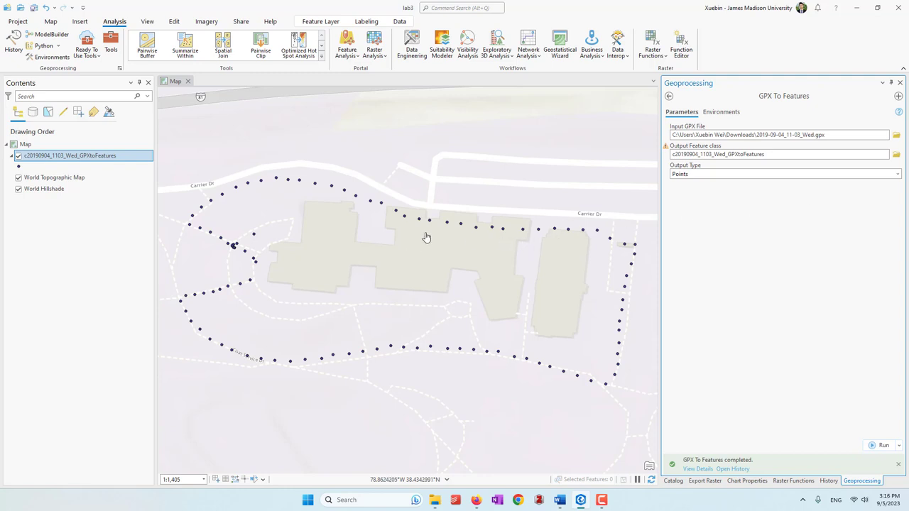
{"action": "left_click", "coordinate": [18, 156]}
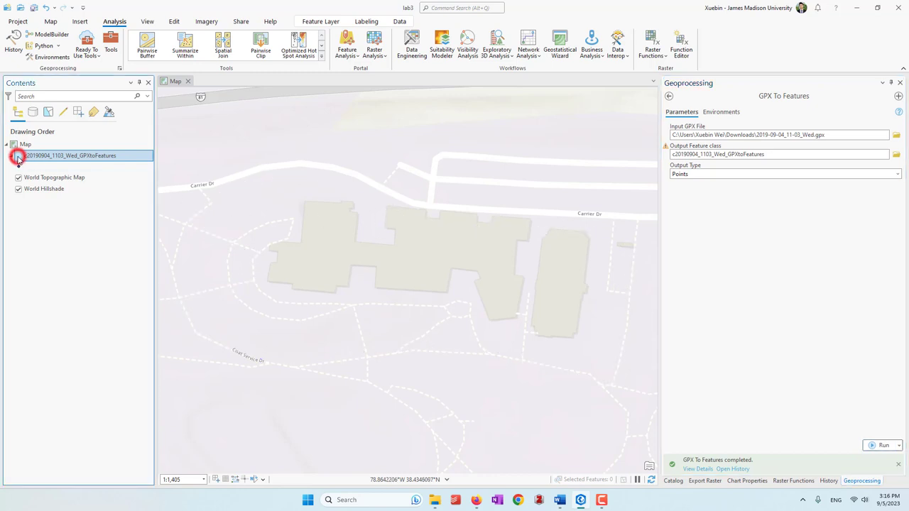
{"action": "left_click", "coordinate": [17, 156]}
Zoom in on the point loop beside Carrier Dr, then back out to full extent.
{"action": "scroll", "coordinate": [391, 204], "scroll_direction": "up", "scroll_amount": 2}
{"action": "scroll", "coordinate": [394, 206], "scroll_direction": "up", "scroll_amount": 3}
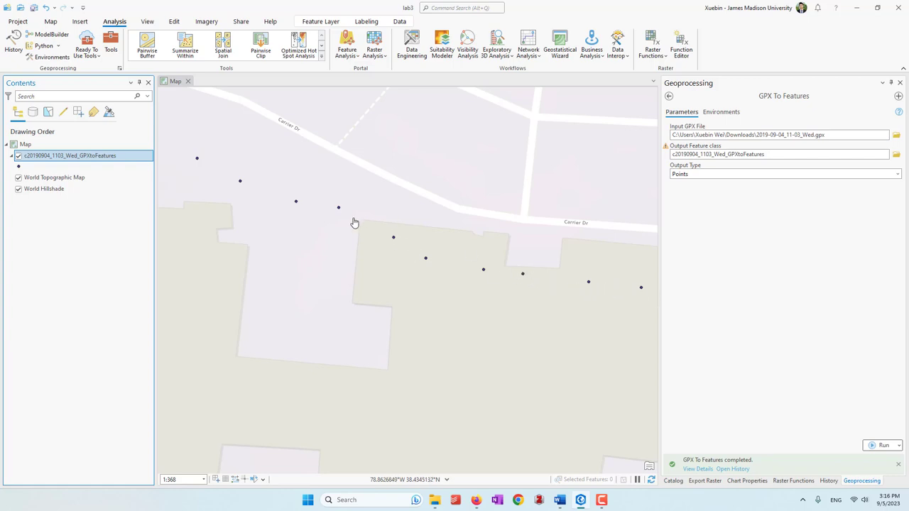
{"action": "scroll", "coordinate": [350, 222], "scroll_direction": "down", "scroll_amount": 3}
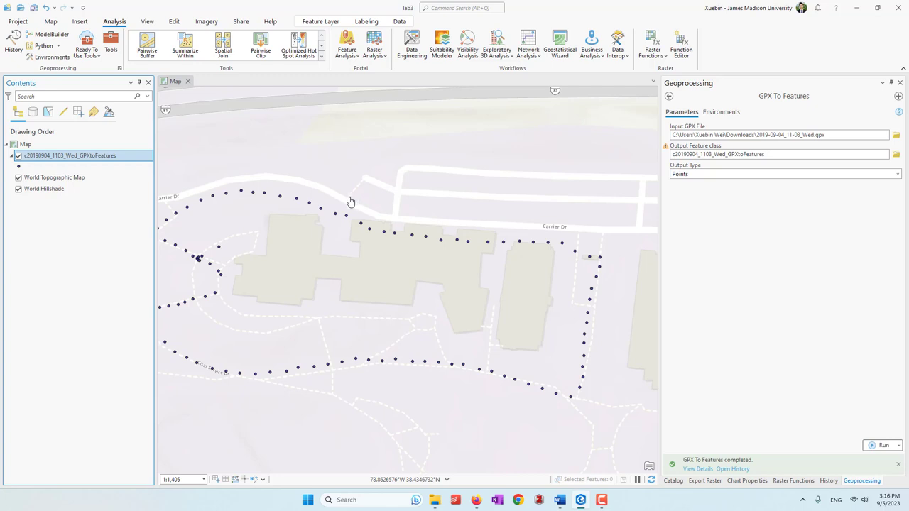
{"action": "scroll", "coordinate": [338, 205], "scroll_direction": "up", "scroll_amount": 4}
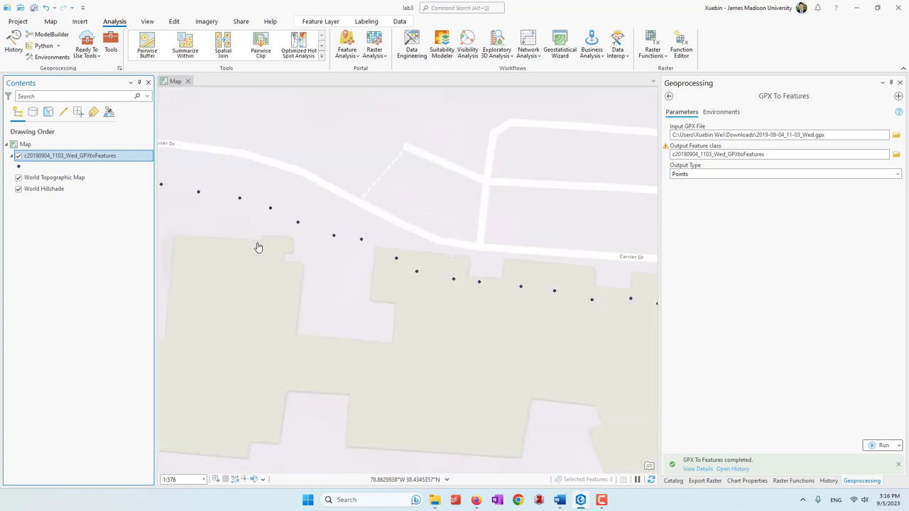
{"action": "scroll", "coordinate": [335, 204], "scroll_direction": "down", "scroll_amount": 3}
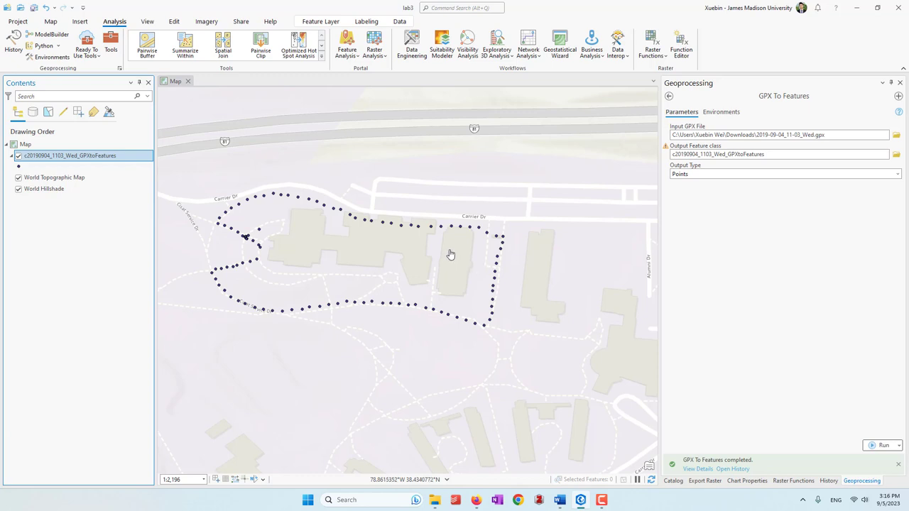
{"action": "scroll", "coordinate": [282, 184], "scroll_direction": "up", "scroll_amount": 3}
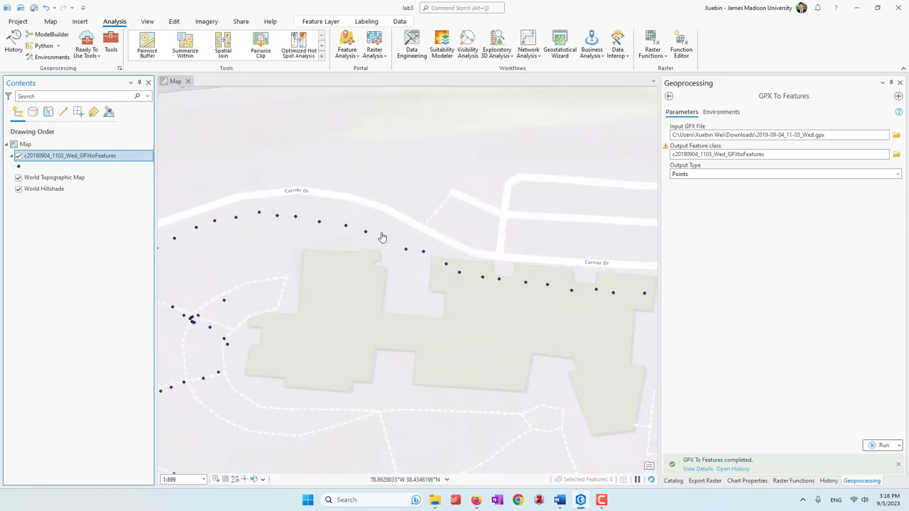
{"action": "scroll", "coordinate": [382, 237], "scroll_direction": "down", "scroll_amount": 3}
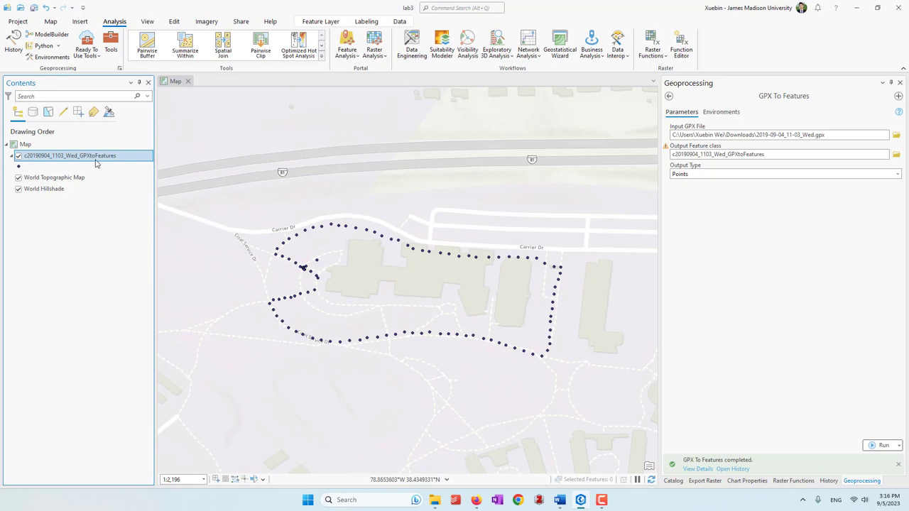
In the Catalog pane, expand Databases > lab3.gdb and select c20190904_1103_Wed_GPXtoFeatures.
{"action": "left_click", "coordinate": [673, 481]}
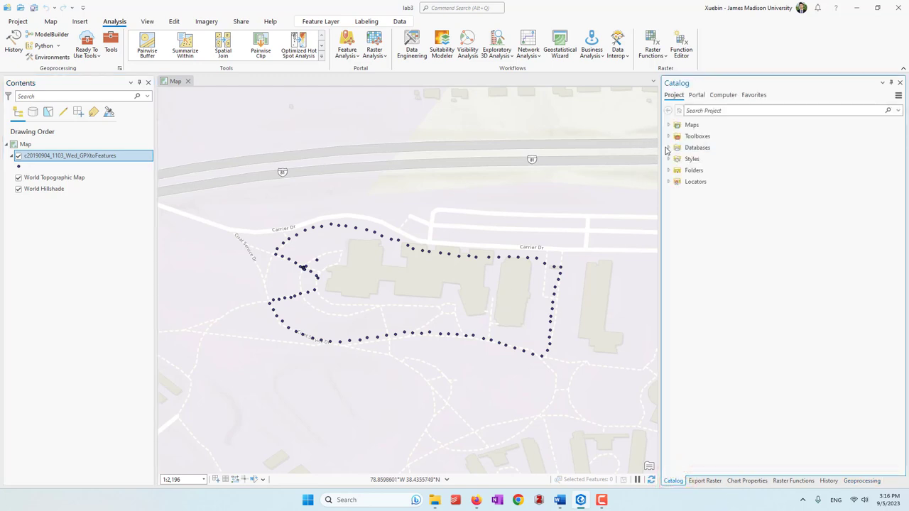
{"action": "left_click", "coordinate": [667, 147]}
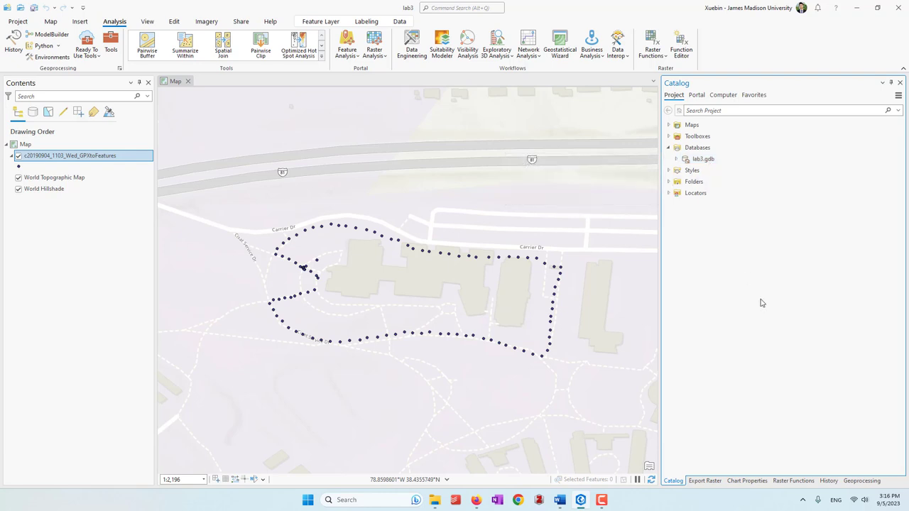
{"action": "left_click", "coordinate": [677, 160]}
{"action": "left_click", "coordinate": [761, 171]}
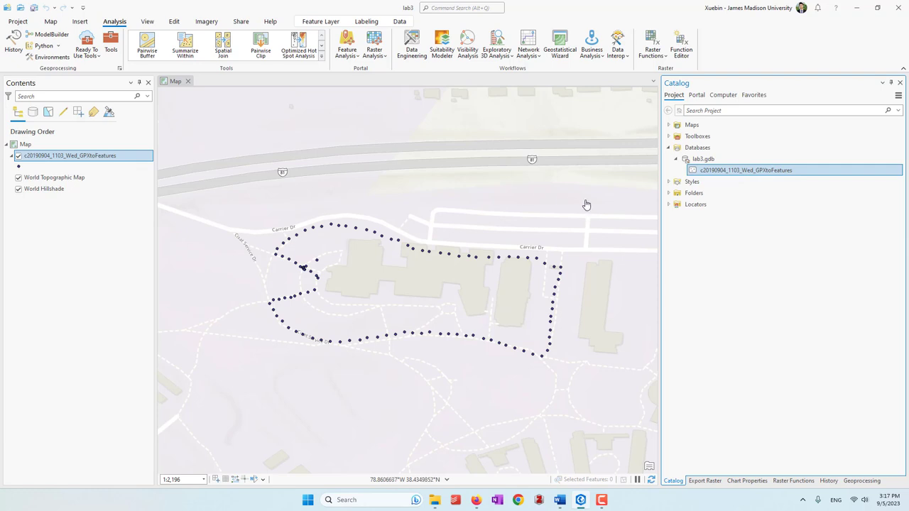
{"action": "mouse_move", "coordinate": [745, 174]}
{"action": "right_click", "coordinate": [80, 158]}
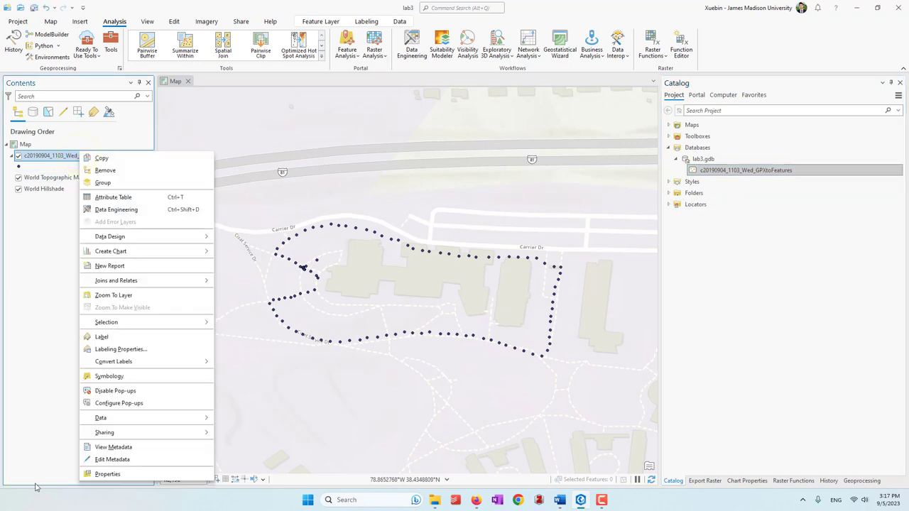
{"action": "left_click", "coordinate": [124, 476]}
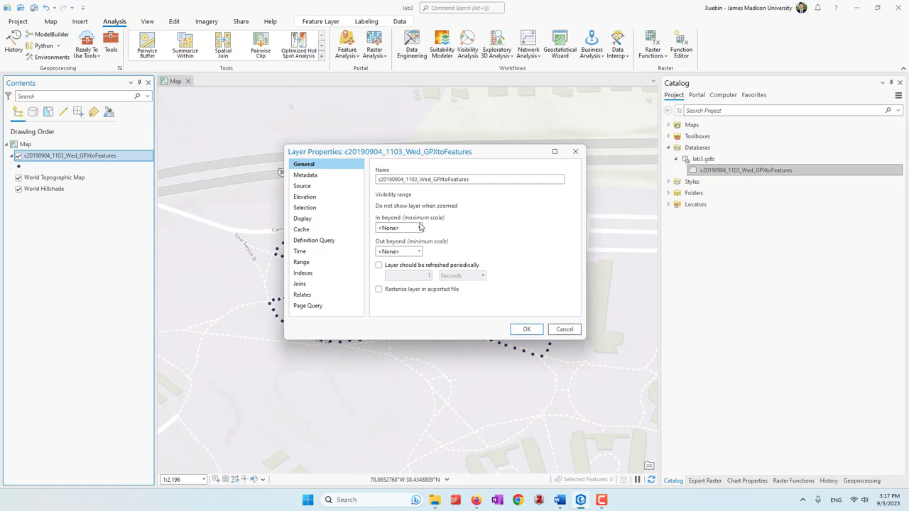
{"action": "left_click", "coordinate": [316, 187]}
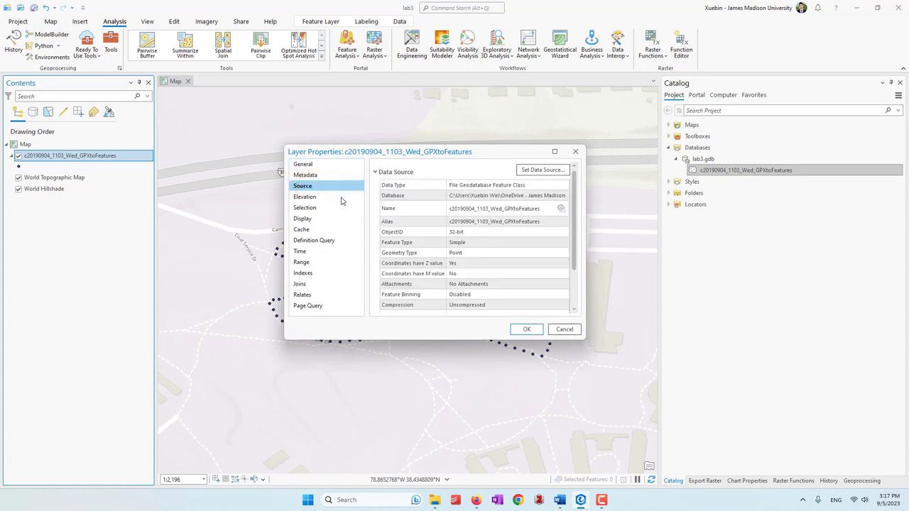
{"action": "scroll", "coordinate": [402, 260], "scroll_direction": "down", "scroll_amount": 2}
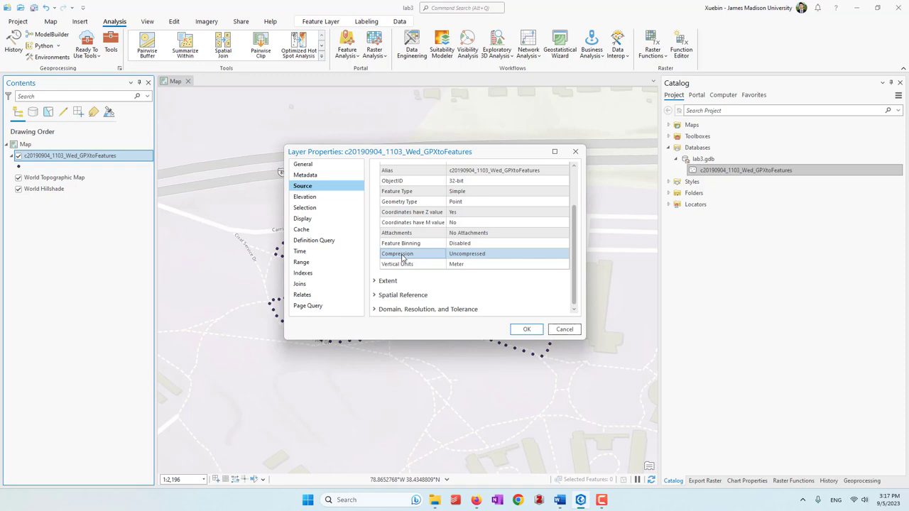
{"action": "left_click", "coordinate": [374, 295]}
{"action": "left_click", "coordinate": [374, 294]}
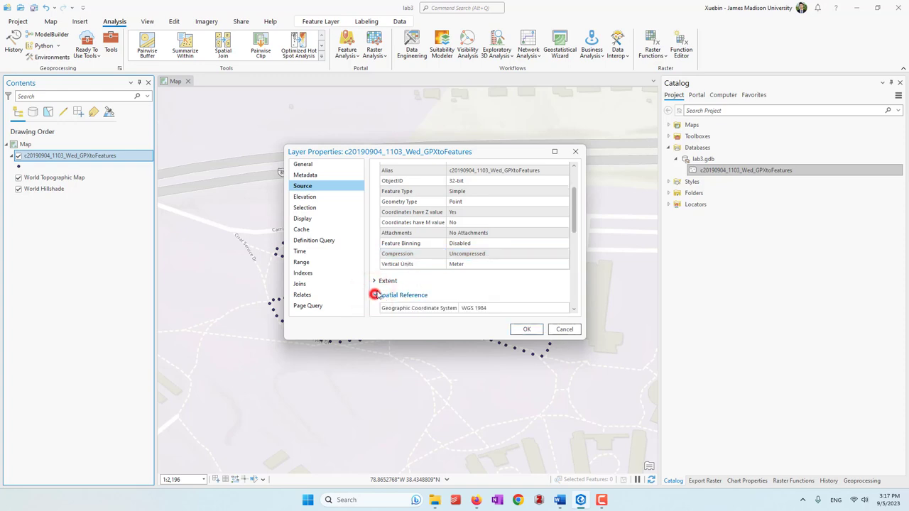
{"action": "scroll", "coordinate": [374, 294], "scroll_direction": "down", "scroll_amount": 2}
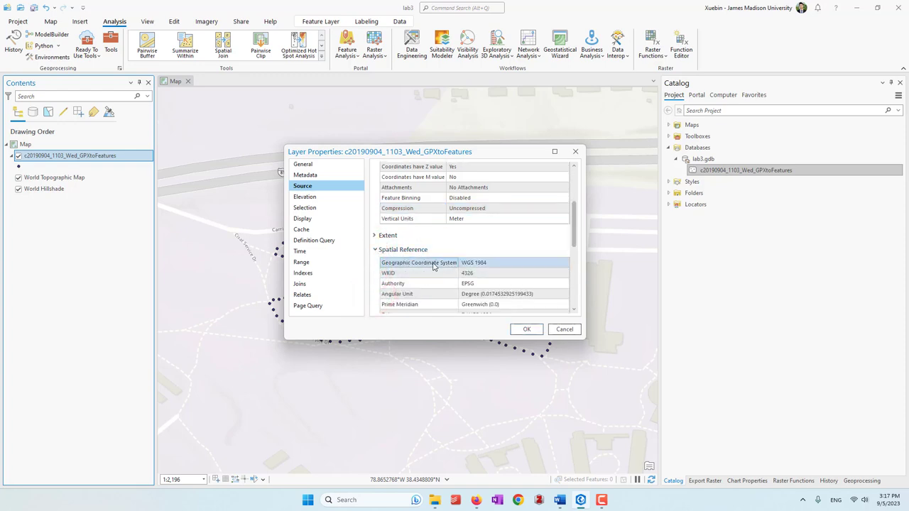
{"action": "left_click", "coordinate": [484, 262]}
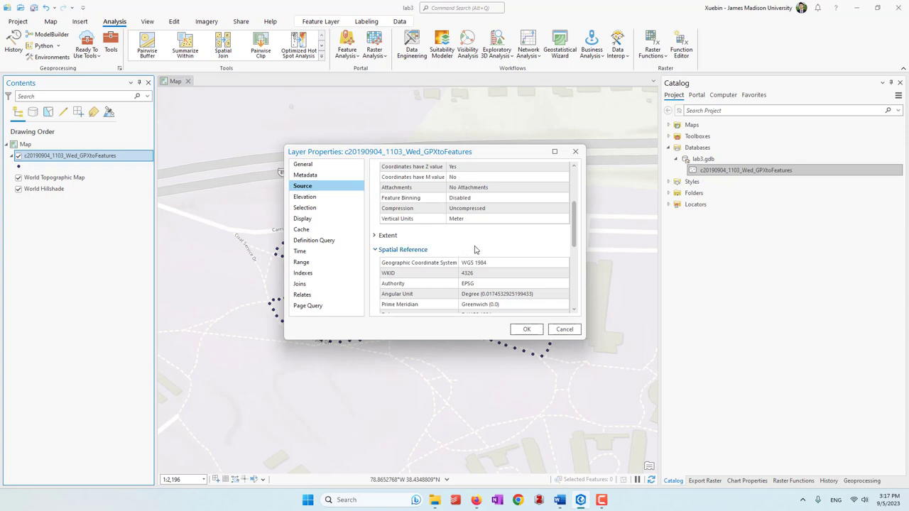
{"action": "scroll", "coordinate": [475, 249], "scroll_direction": "down", "scroll_amount": 1}
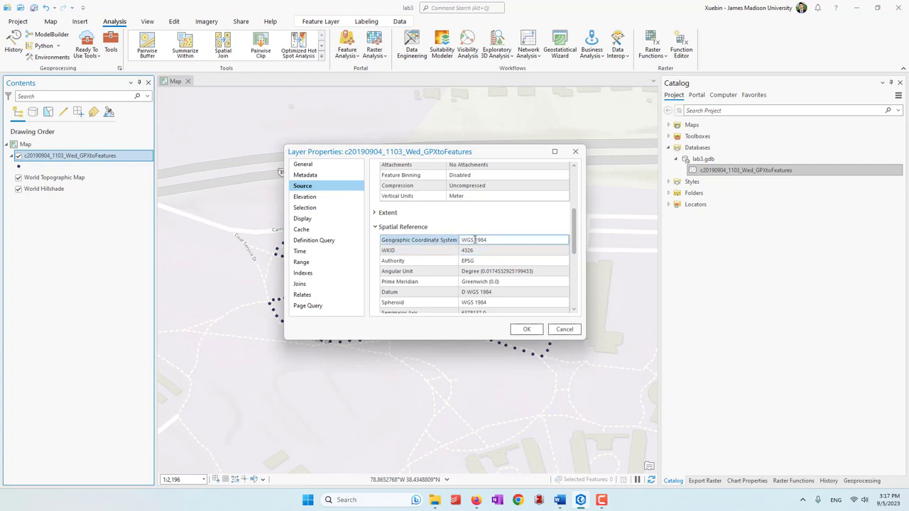
{"action": "scroll", "coordinate": [474, 239], "scroll_direction": "down", "scroll_amount": 5}
{"action": "scroll", "coordinate": [426, 253], "scroll_direction": "up", "scroll_amount": 2}
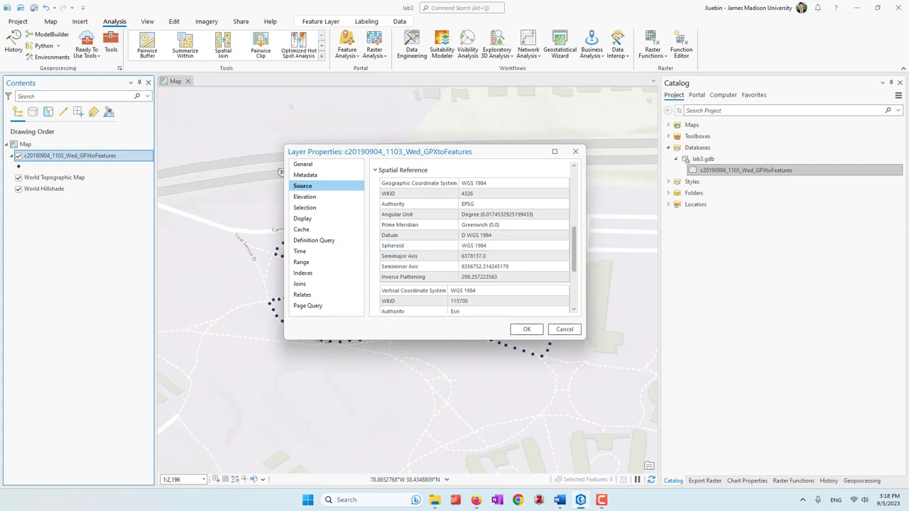
{"action": "left_click", "coordinate": [565, 330]}
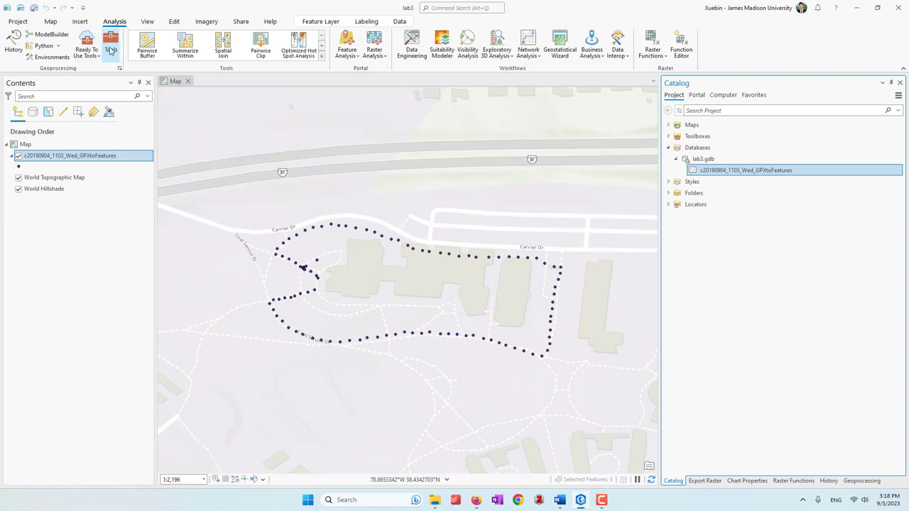
Search the geoprocessing tools for 'project' and open the Project (Data Management) tool.
{"action": "left_click", "coordinate": [111, 50]}
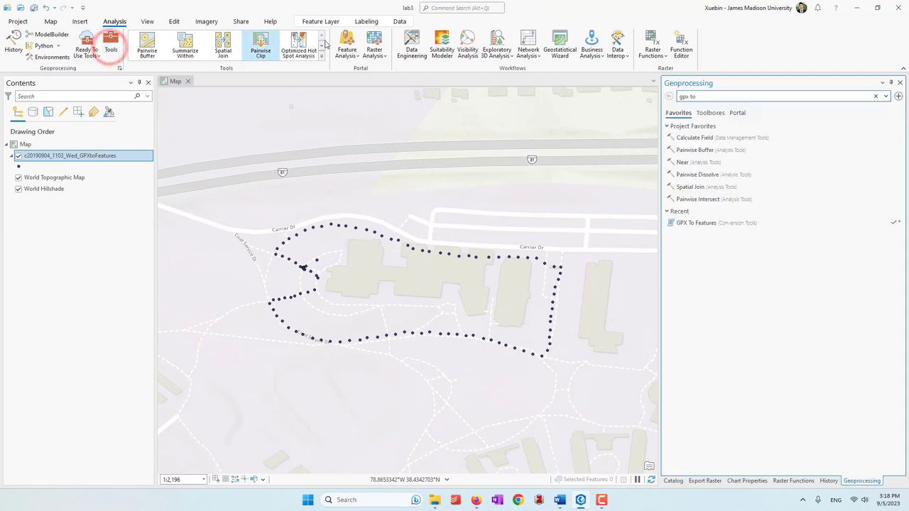
{"action": "left_click", "coordinate": [716, 95]}
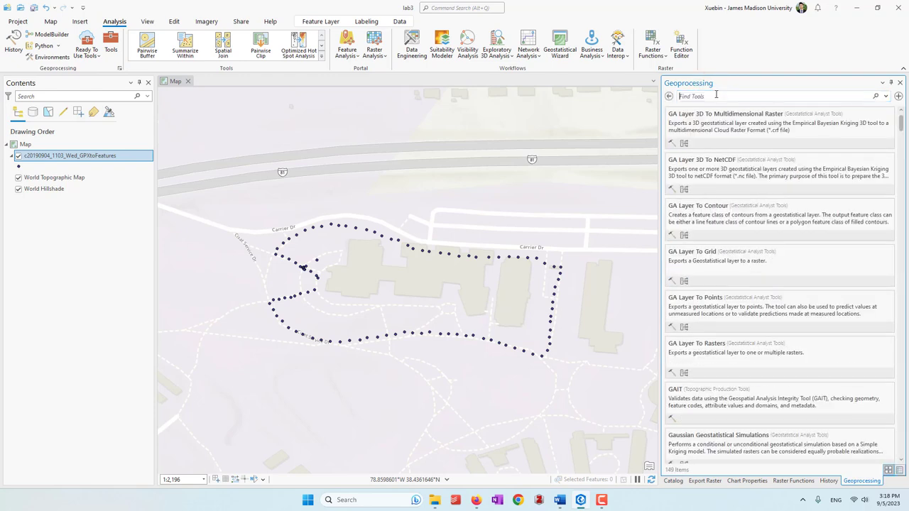
{"action": "key", "text": "BackSpace"}
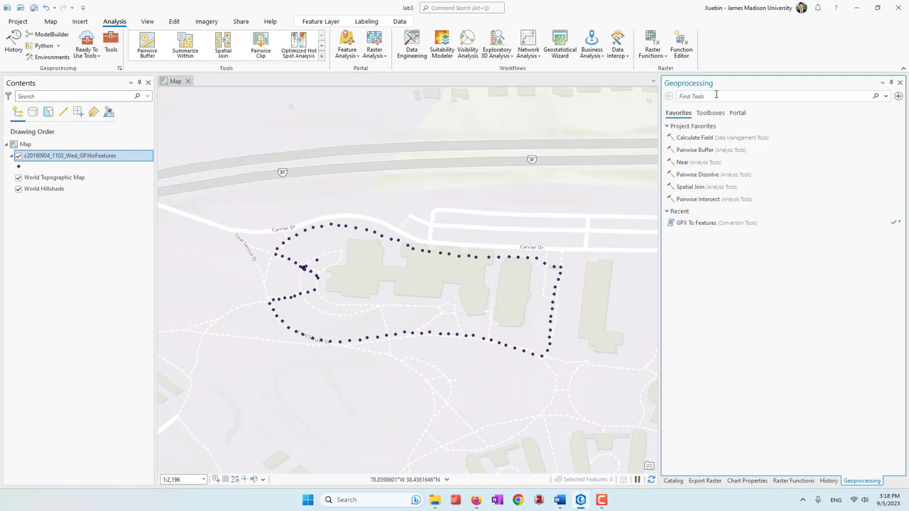
{"action": "type", "text": "project"}
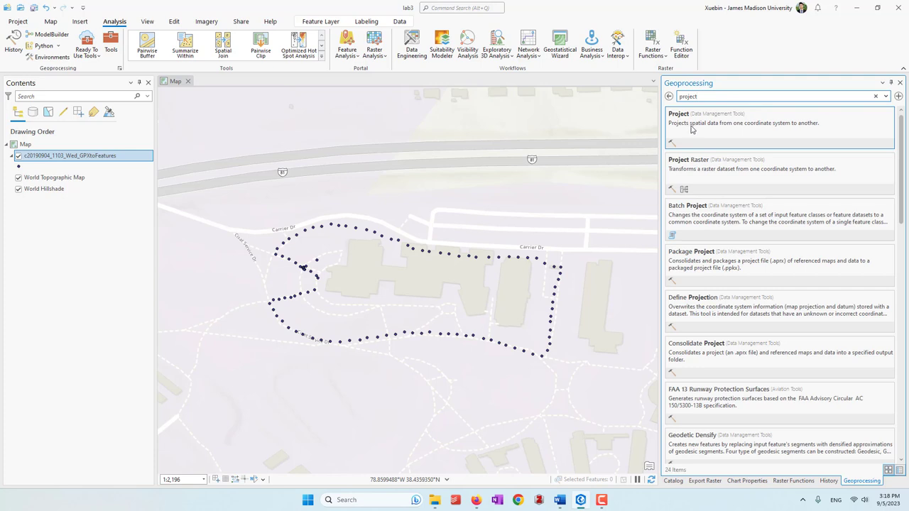
{"action": "left_click", "coordinate": [733, 127]}
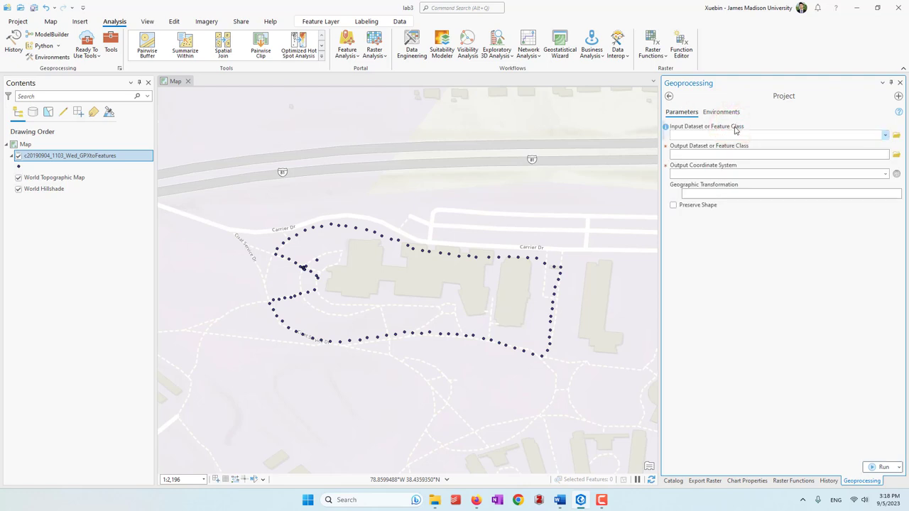
Set c20190904_1103_Wed_GPXtoFeatures as the Project input, then open the output coordinate system picker.
{"action": "left_click", "coordinate": [696, 136]}
{"action": "left_click", "coordinate": [885, 135]}
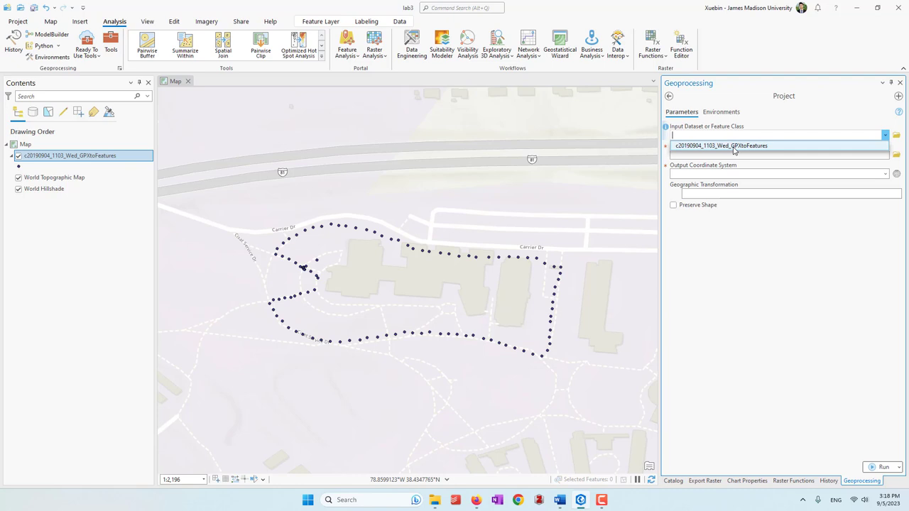
{"action": "left_click", "coordinate": [733, 147]}
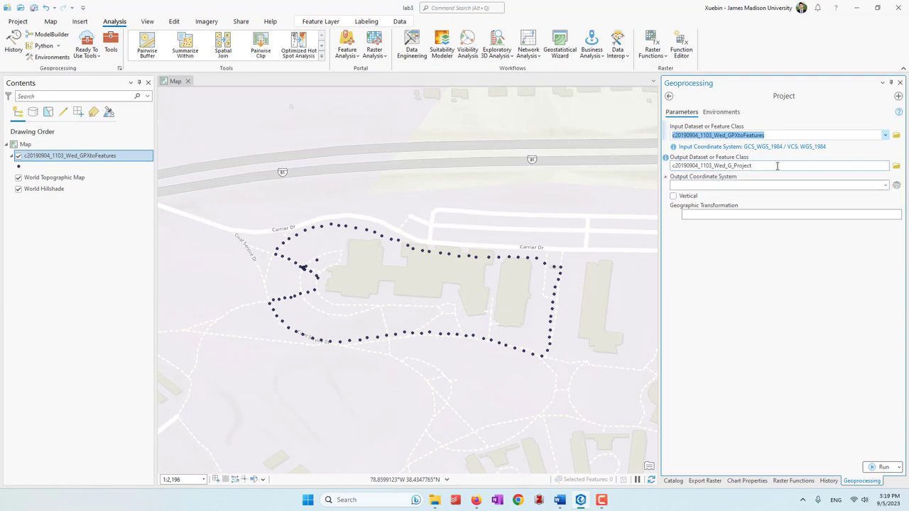
{"action": "left_click", "coordinate": [815, 288]}
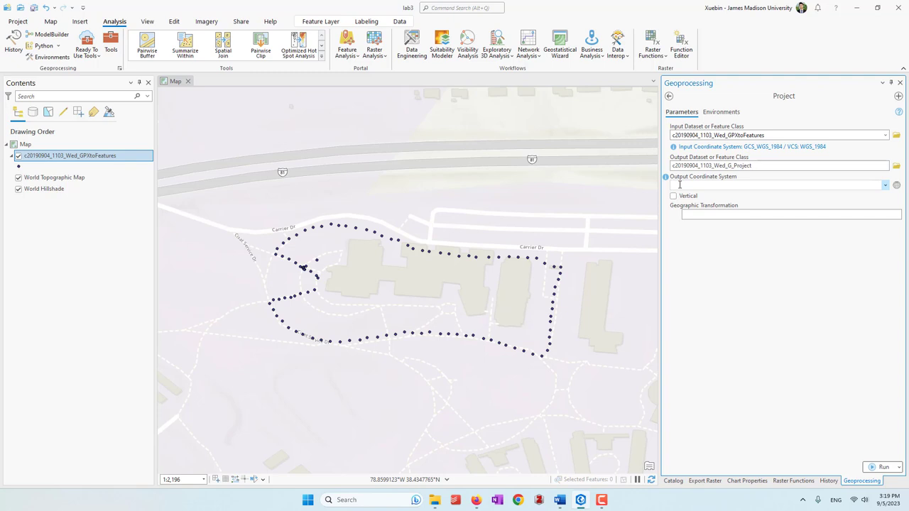
{"action": "left_click", "coordinate": [896, 186]}
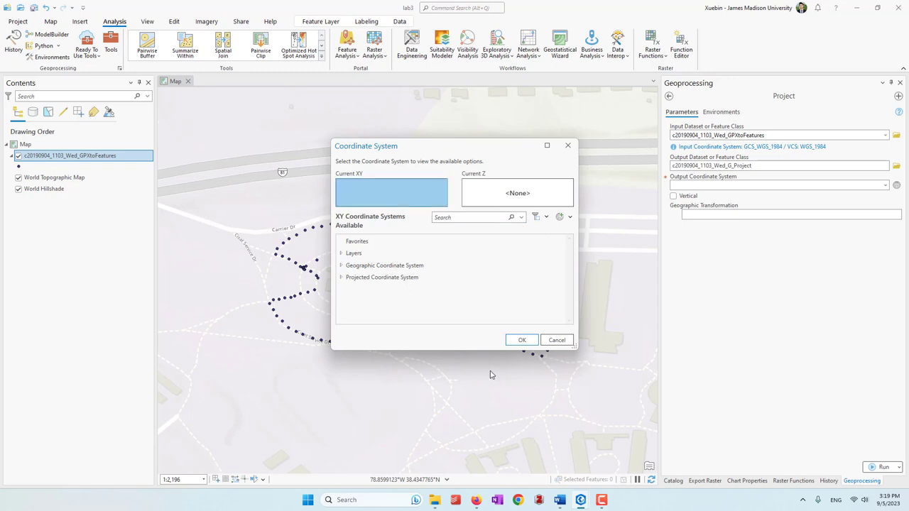
Expand Projected Coordinate Systems and locate the State Plane group among National Grids, UTM and World.
{"action": "left_click", "coordinate": [358, 282]}
{"action": "left_click", "coordinate": [342, 277]}
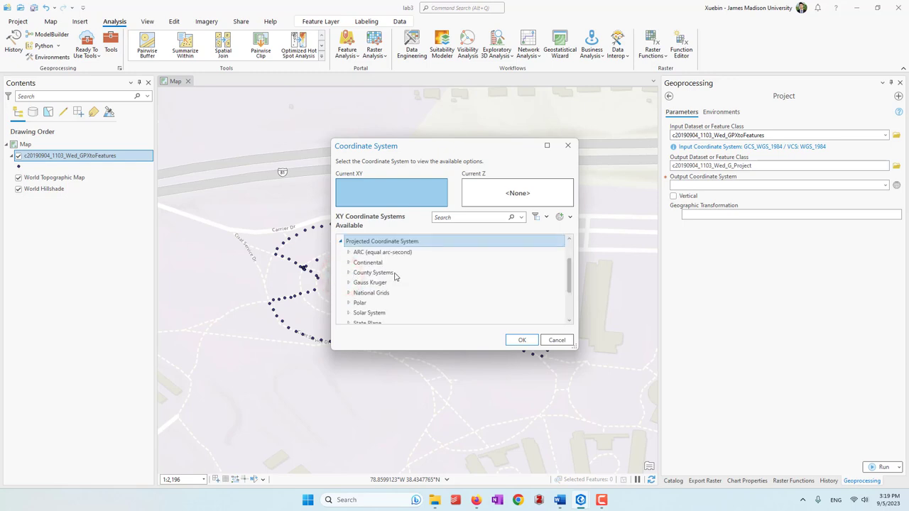
{"action": "scroll", "coordinate": [395, 276], "scroll_direction": "down", "scroll_amount": 3}
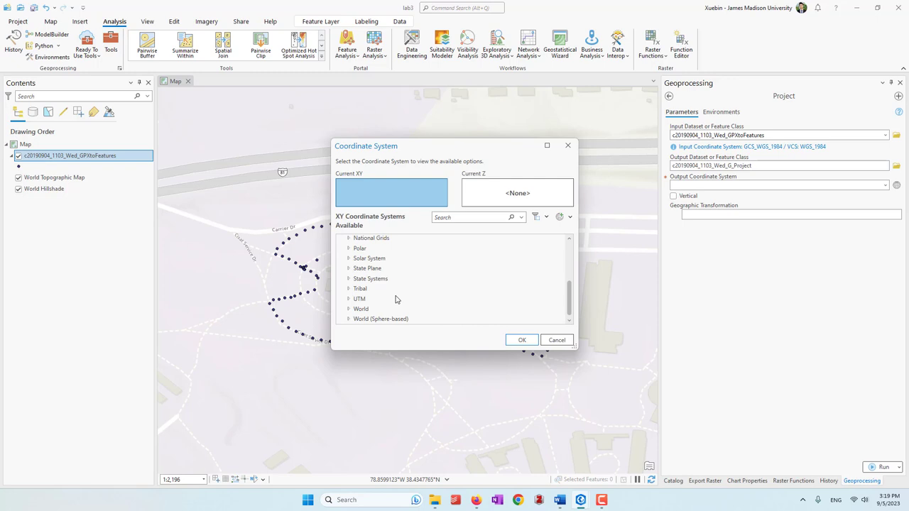
{"action": "scroll", "coordinate": [396, 299], "scroll_direction": "up", "scroll_amount": 1}
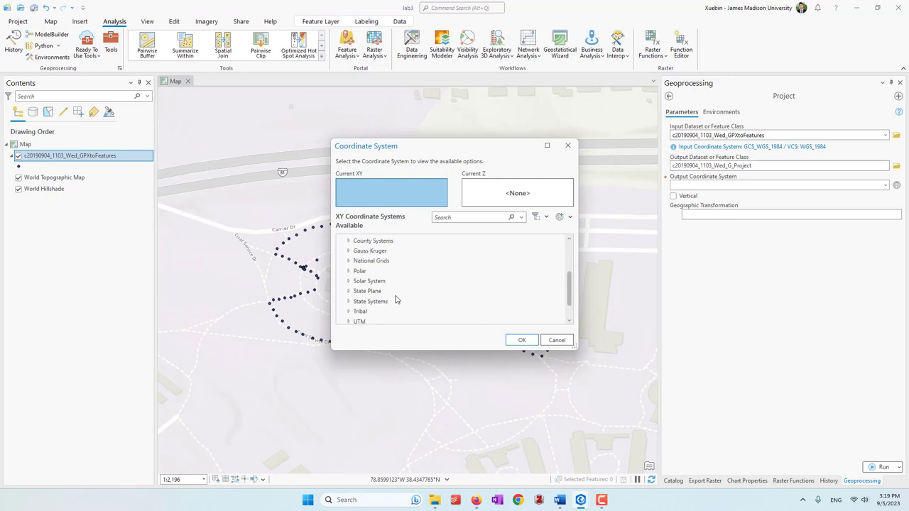
{"action": "scroll", "coordinate": [396, 299], "scroll_direction": "up", "scroll_amount": 1}
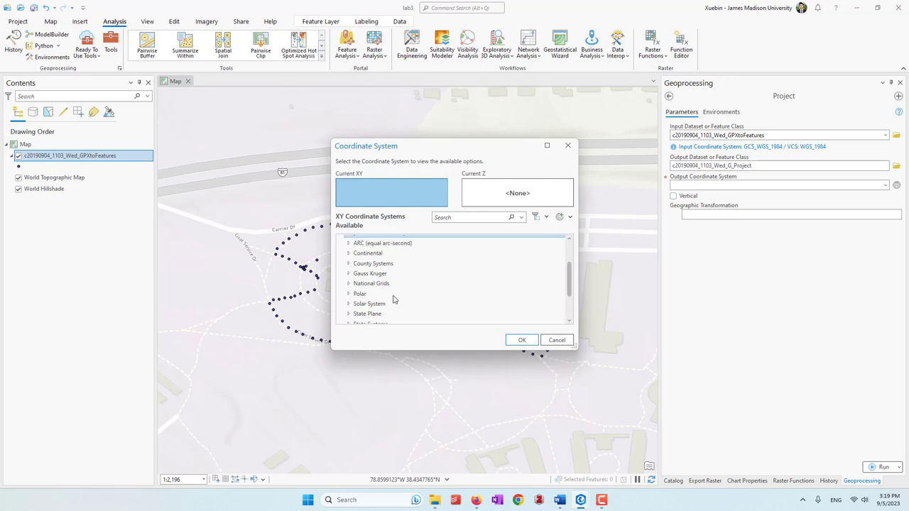
{"action": "scroll", "coordinate": [436, 301], "scroll_direction": "down", "scroll_amount": 1}
{"action": "left_click", "coordinate": [372, 291]}
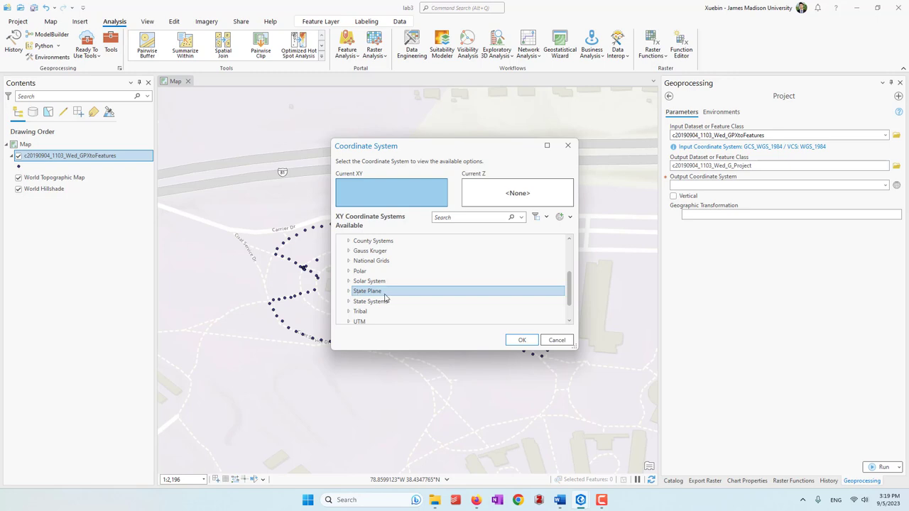
{"action": "scroll", "coordinate": [404, 298], "scroll_direction": "down", "scroll_amount": 1}
{"action": "left_click", "coordinate": [356, 301]}
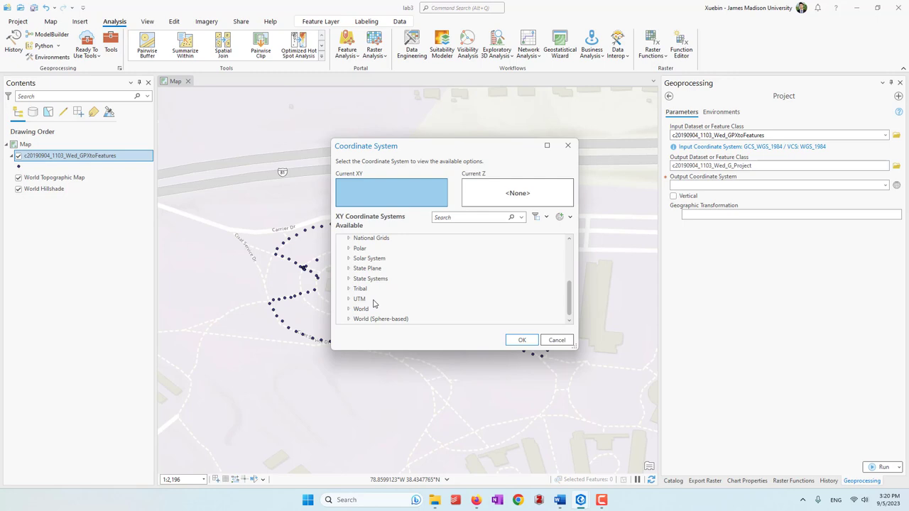
Expand State Plane and its NAD 1983 (Meters) folder.
{"action": "left_click", "coordinate": [349, 269]}
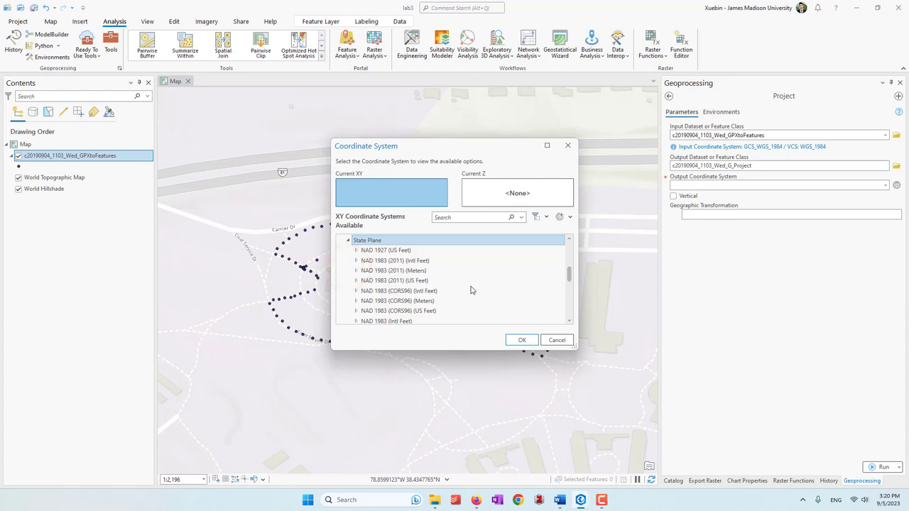
{"action": "scroll", "coordinate": [470, 290], "scroll_direction": "down", "scroll_amount": 2}
{"action": "scroll", "coordinate": [470, 290], "scroll_direction": "down", "scroll_amount": 1}
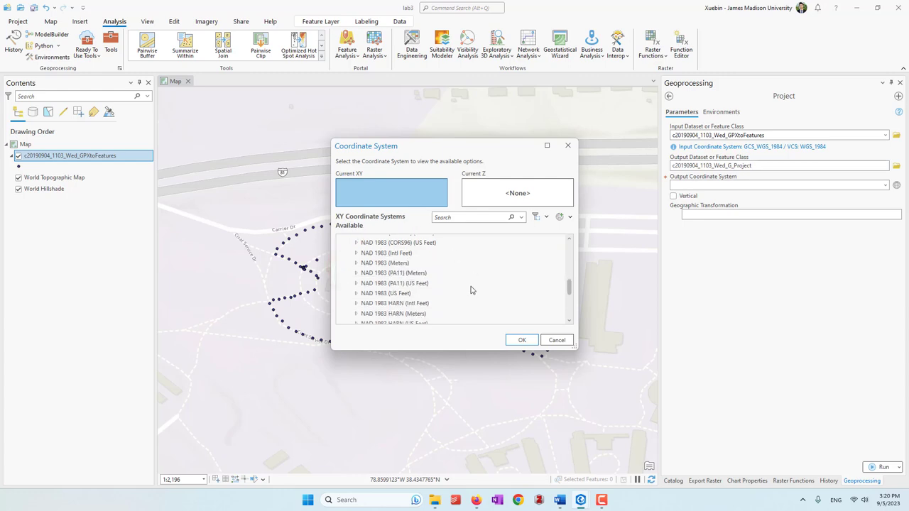
{"action": "scroll", "coordinate": [470, 291], "scroll_direction": "down", "scroll_amount": 2}
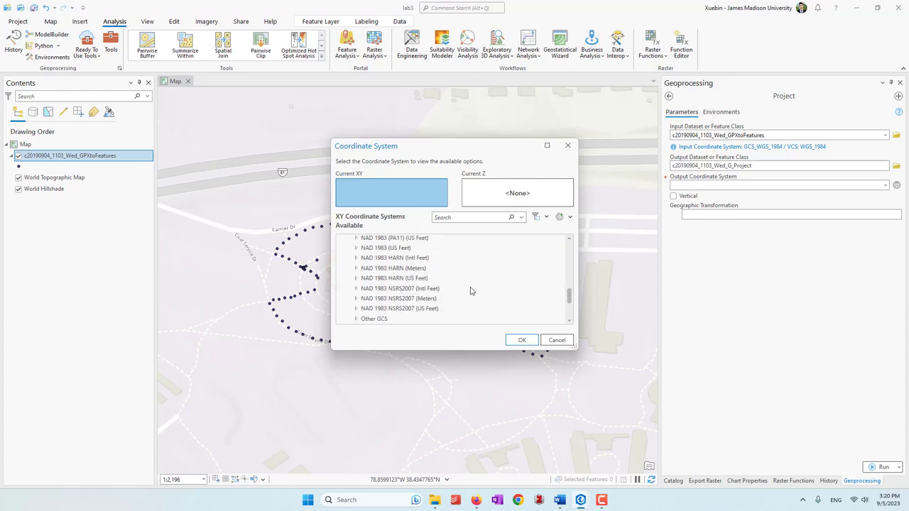
{"action": "scroll", "coordinate": [470, 289], "scroll_direction": "up", "scroll_amount": 1}
{"action": "scroll", "coordinate": [463, 273], "scroll_direction": "up", "scroll_amount": 1}
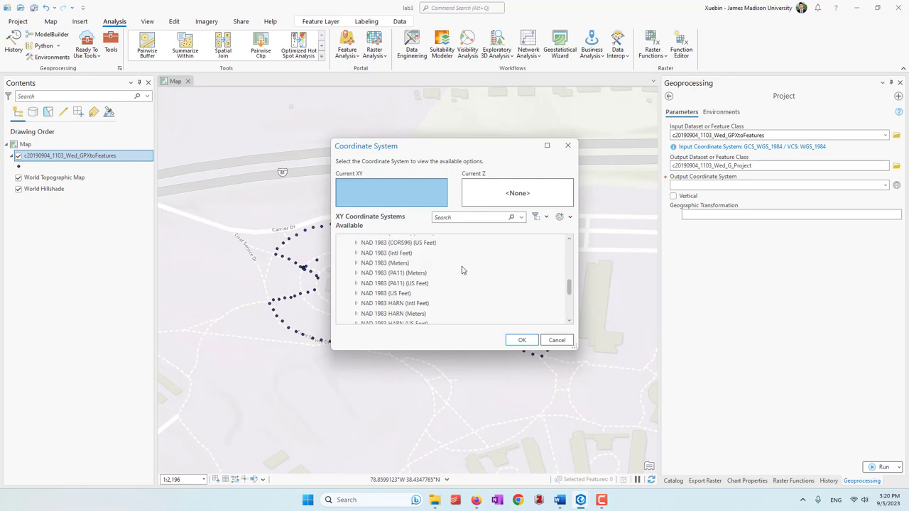
{"action": "left_click", "coordinate": [356, 265]}
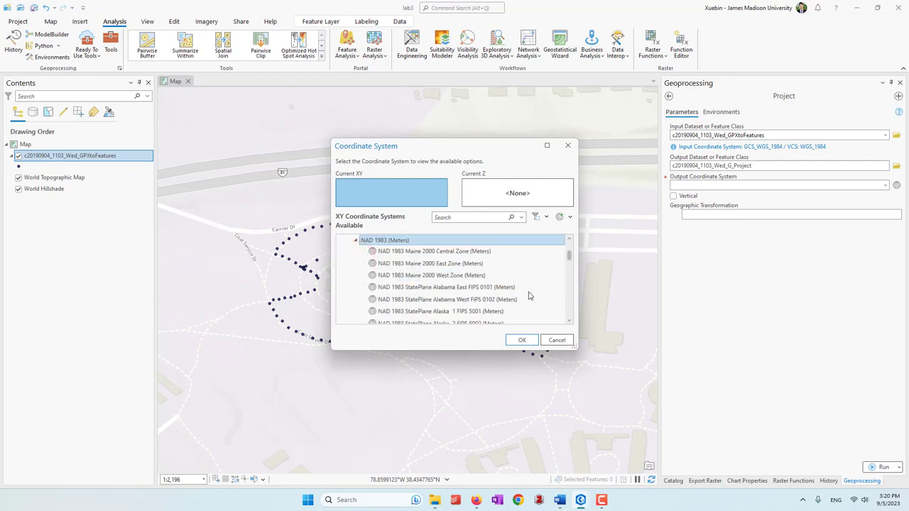
Choose NAD 1983 StatePlane Virginia North FIPS 4501 (Meters) and confirm with OK.
{"action": "scroll", "coordinate": [528, 295], "scroll_direction": "down", "scroll_amount": 10}
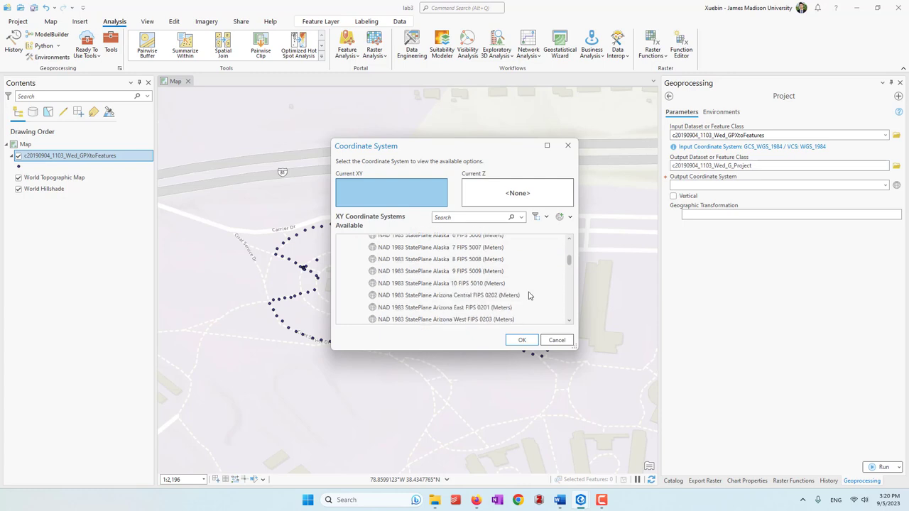
{"action": "scroll", "coordinate": [528, 296], "scroll_direction": "down", "scroll_amount": 10}
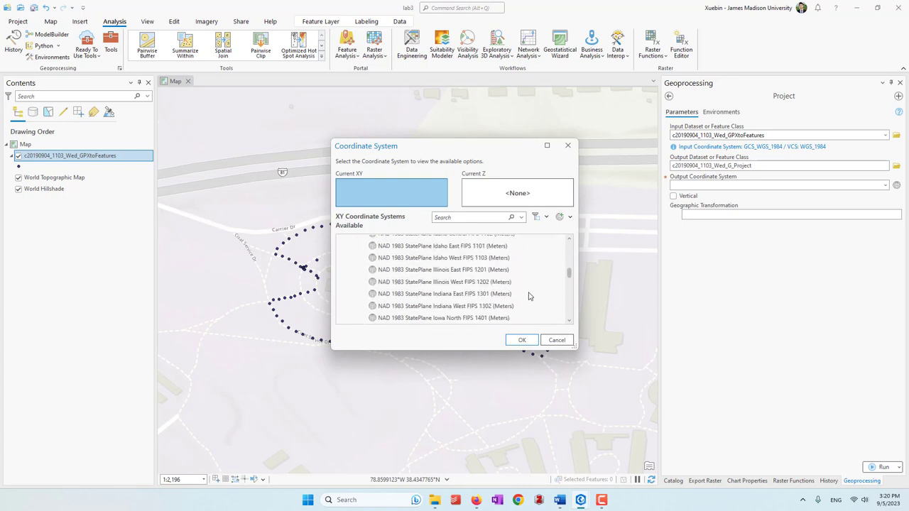
{"action": "scroll", "coordinate": [528, 295], "scroll_direction": "down", "scroll_amount": 10}
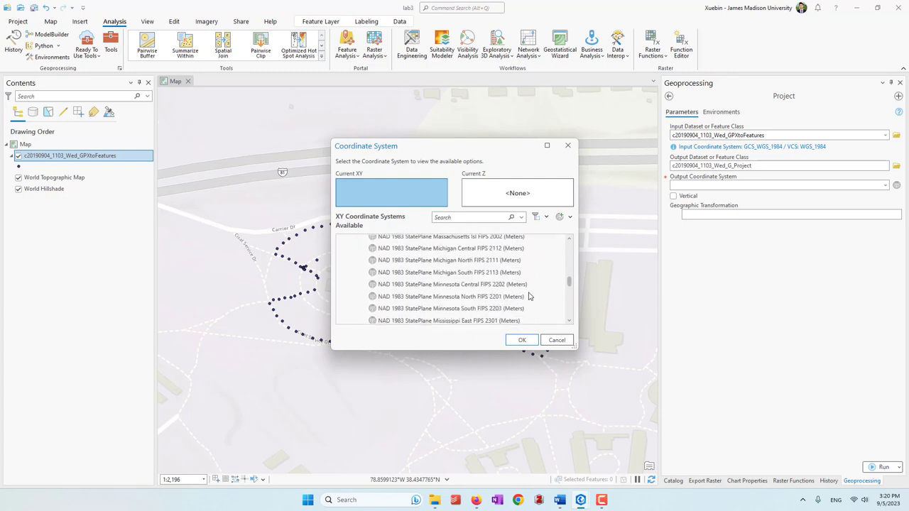
{"action": "scroll", "coordinate": [528, 296], "scroll_direction": "down", "scroll_amount": 10}
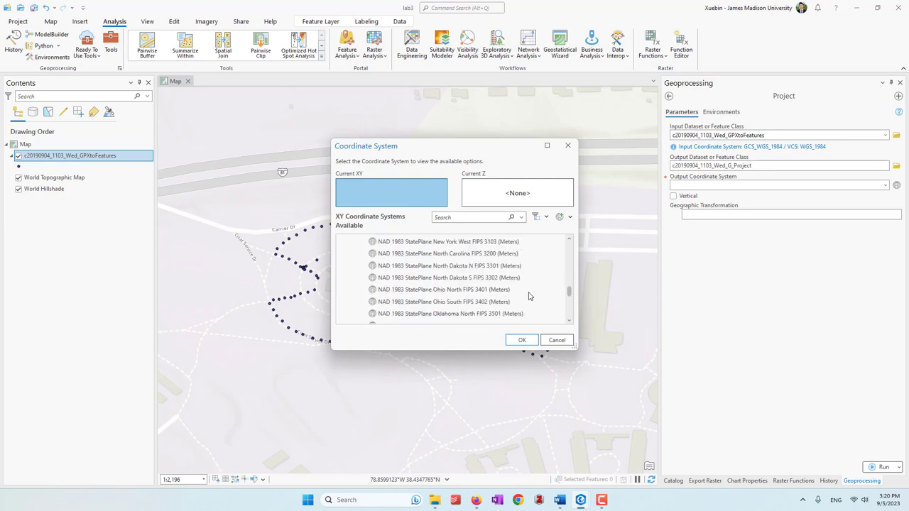
{"action": "scroll", "coordinate": [528, 296], "scroll_direction": "down", "scroll_amount": 5}
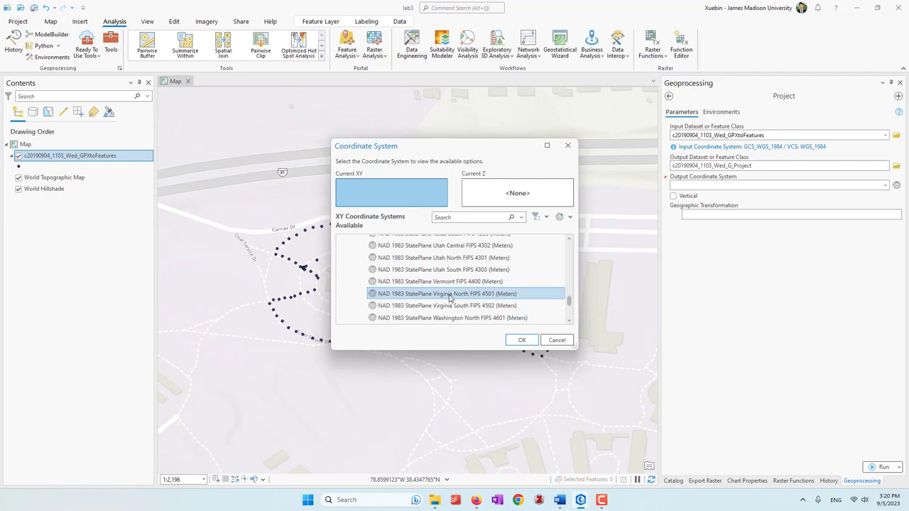
{"action": "left_click", "coordinate": [449, 295]}
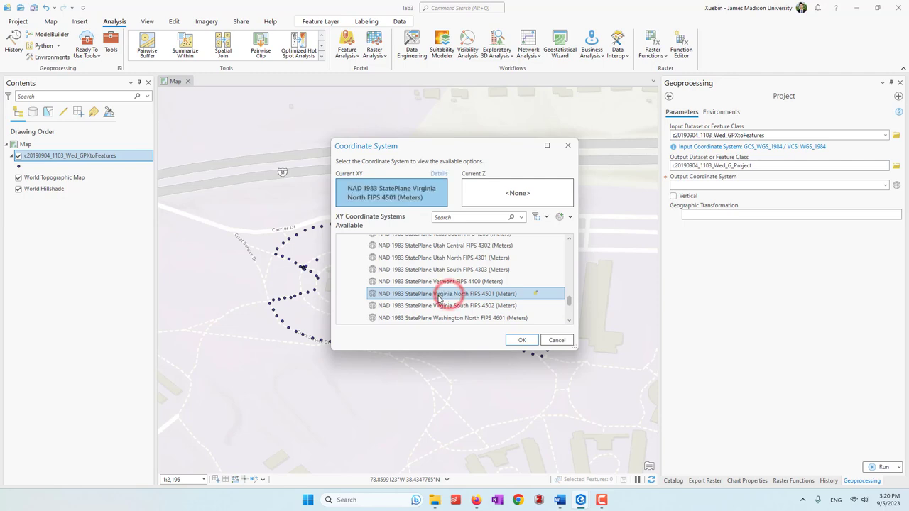
{"action": "left_click", "coordinate": [525, 341]}
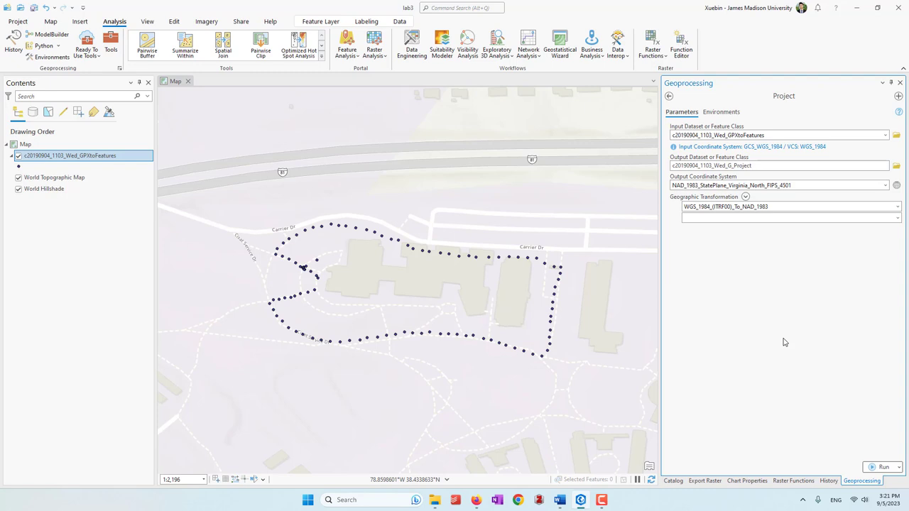
Run Project to create c20190904_1103_Wed_G_Project in Virginia North State Plane.
{"action": "left_click", "coordinate": [882, 467]}
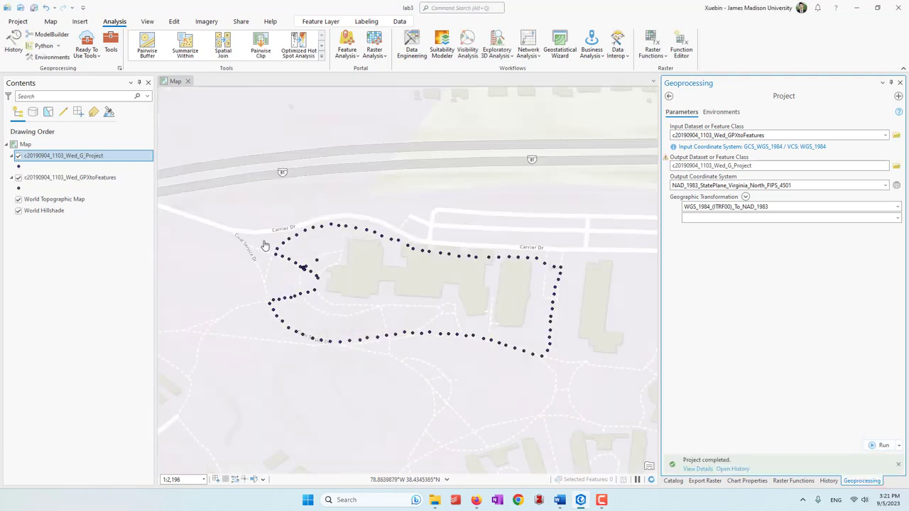
{"action": "right_click", "coordinate": [78, 156]}
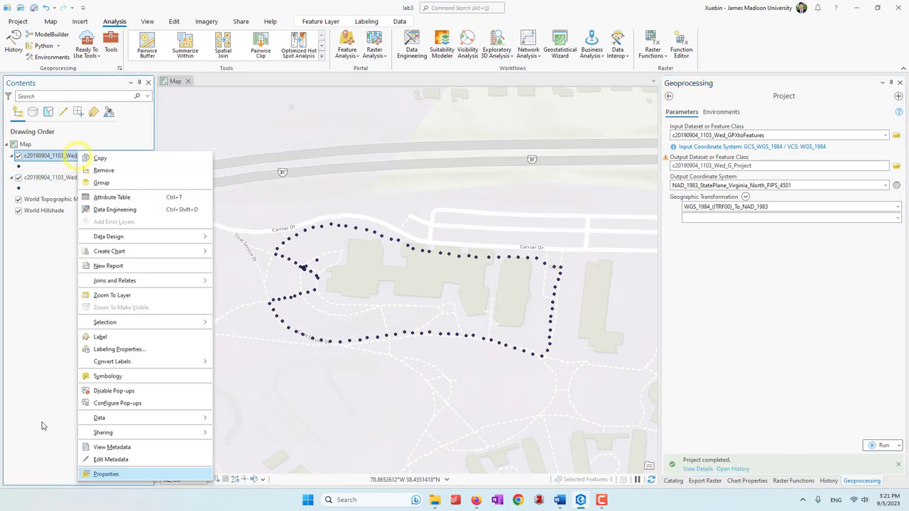
{"action": "left_click", "coordinate": [143, 476]}
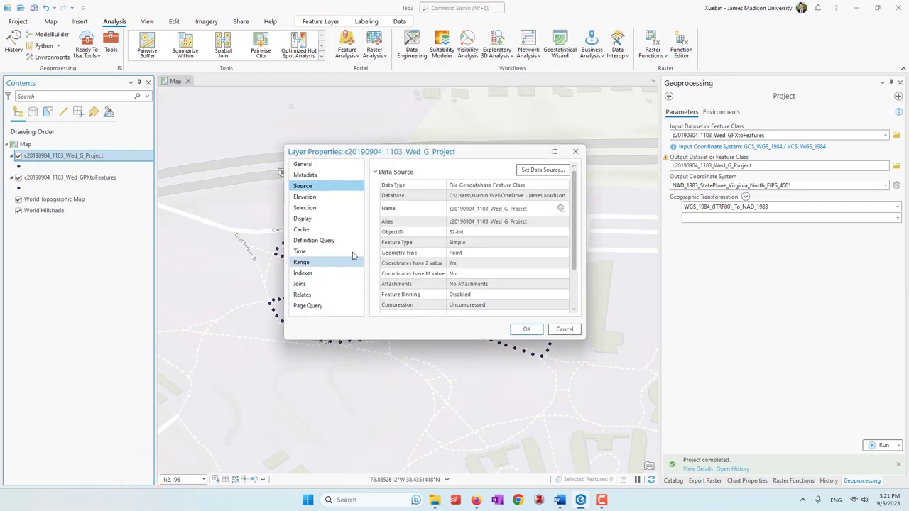
{"action": "scroll", "coordinate": [419, 252], "scroll_direction": "down", "scroll_amount": 3}
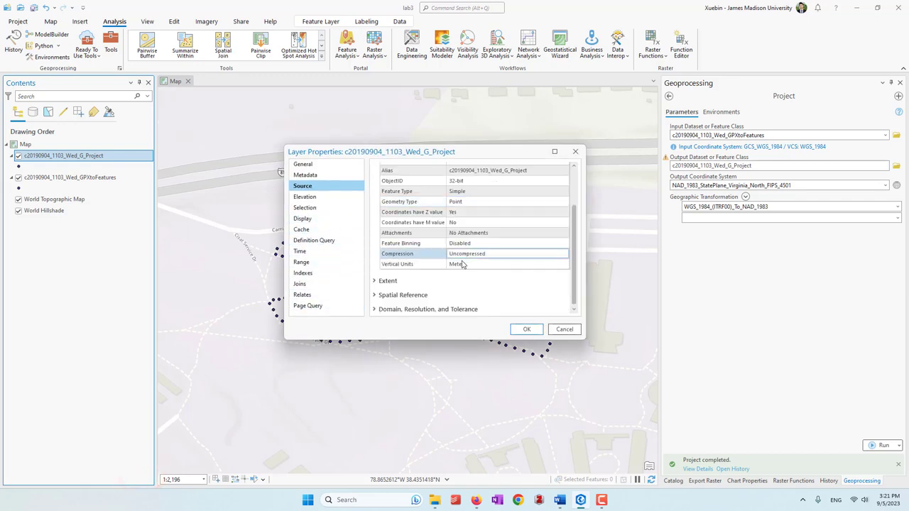
{"action": "left_click", "coordinate": [373, 296]}
{"action": "scroll", "coordinate": [371, 296], "scroll_direction": "down", "scroll_amount": 2}
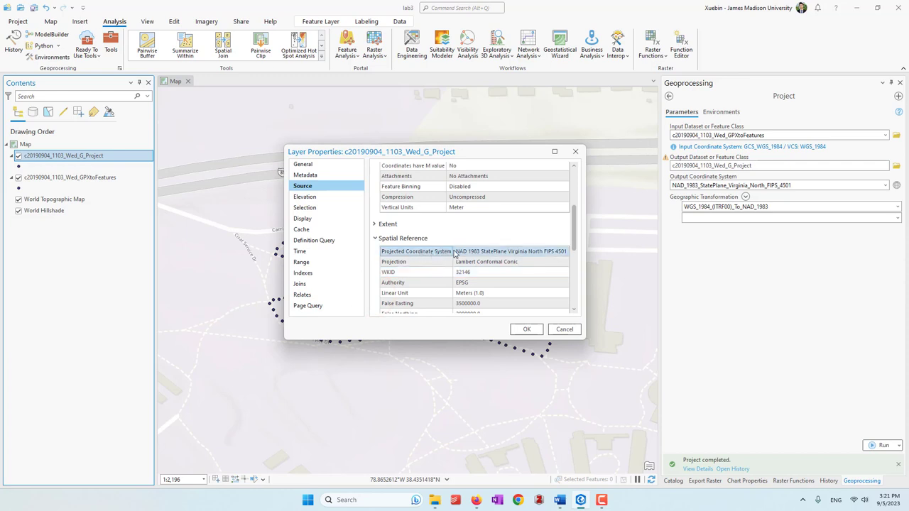
{"action": "left_click", "coordinate": [459, 254]}
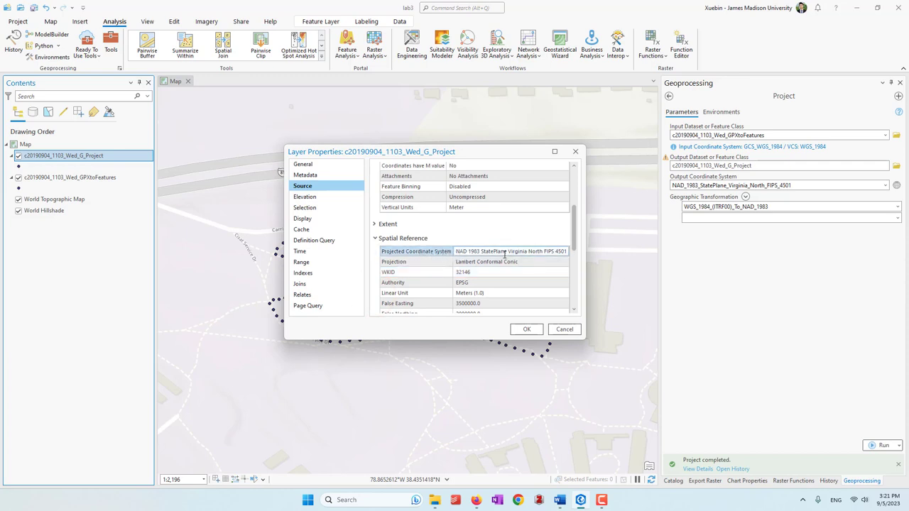
{"action": "left_click", "coordinate": [568, 329]}
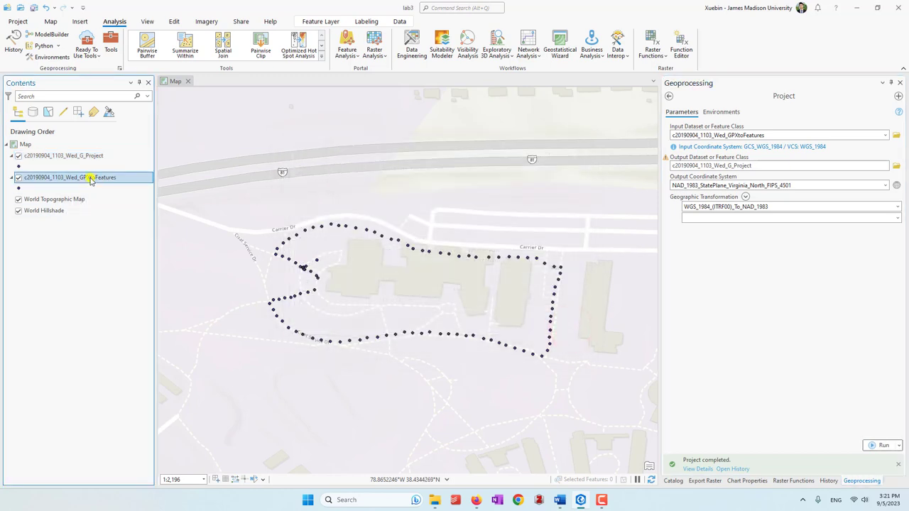
{"action": "right_click", "coordinate": [75, 177]}
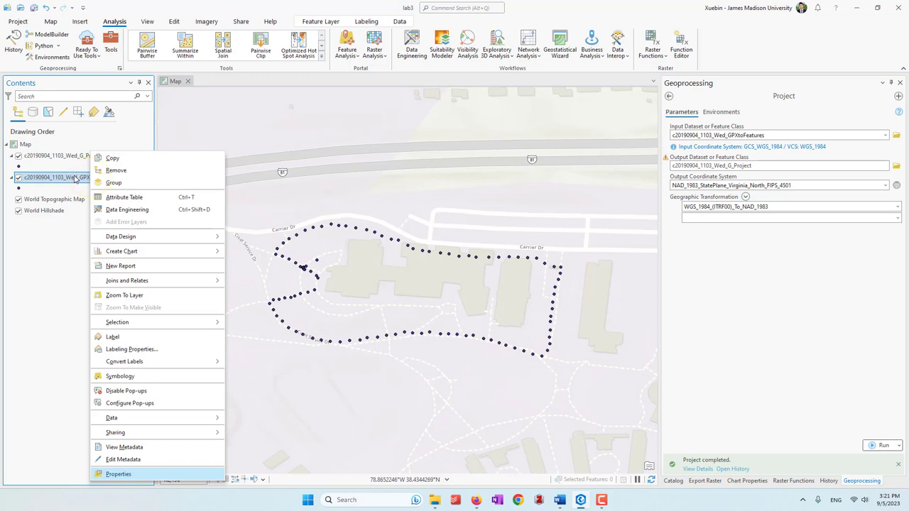
Remove the GPXtoFeatures layer from the map and view lab3.gdb in the Catalog.
{"action": "left_click", "coordinate": [110, 170]}
{"action": "left_click", "coordinate": [724, 385]}
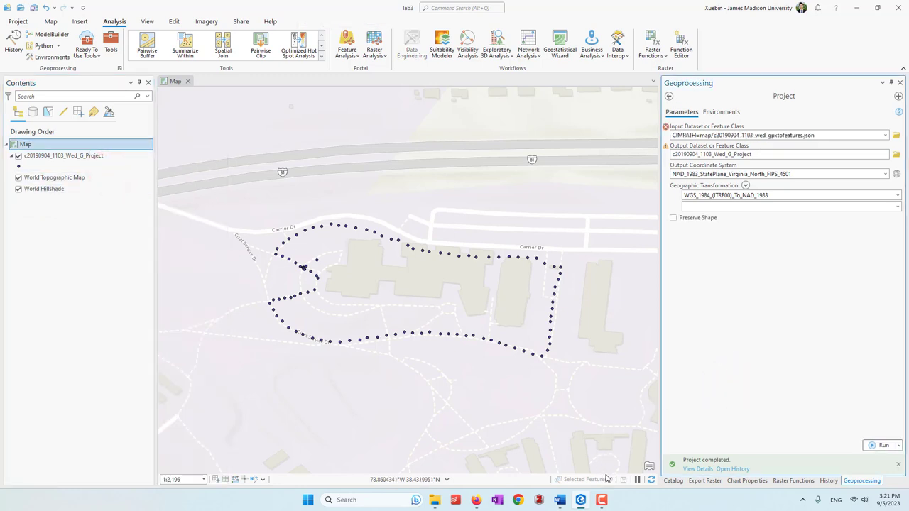
{"action": "left_click", "coordinate": [675, 480]}
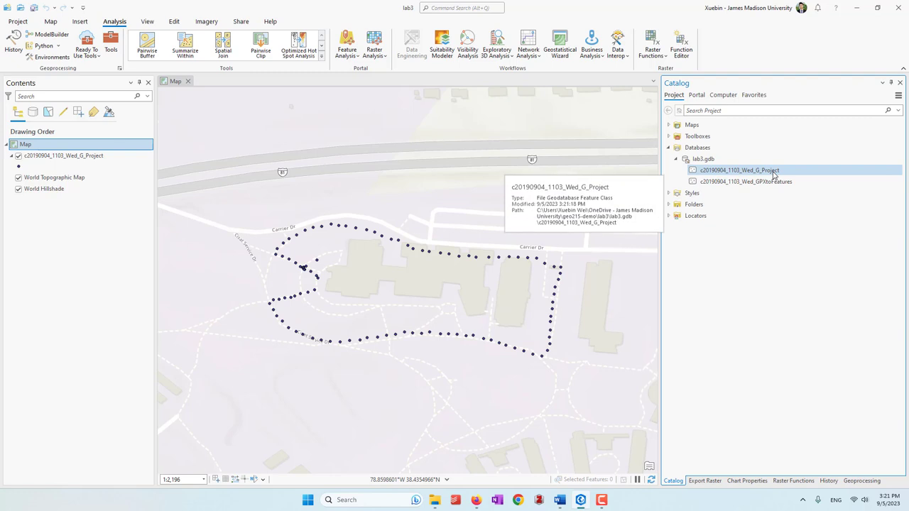
{"action": "mouse_move", "coordinate": [774, 174]}
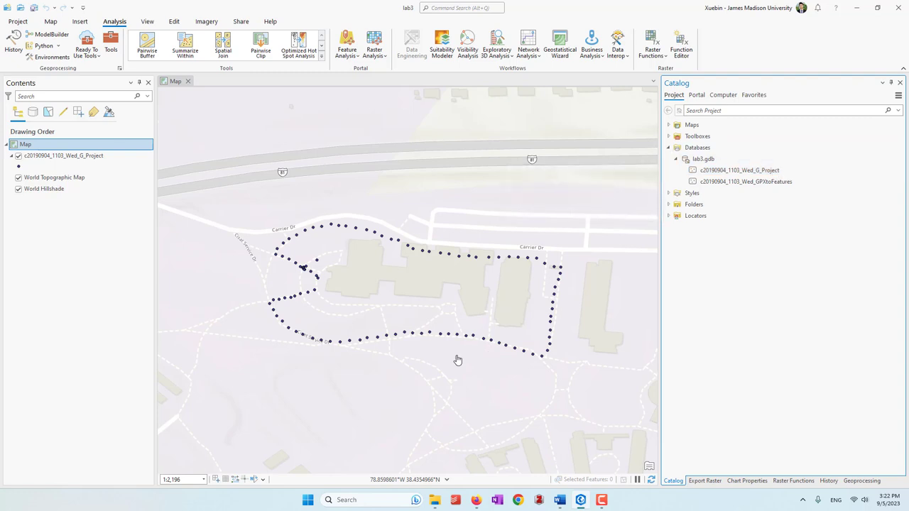
Open the projected layer's attribute table and check its DateTime values against the GPX file.
{"action": "right_click", "coordinate": [71, 155]}
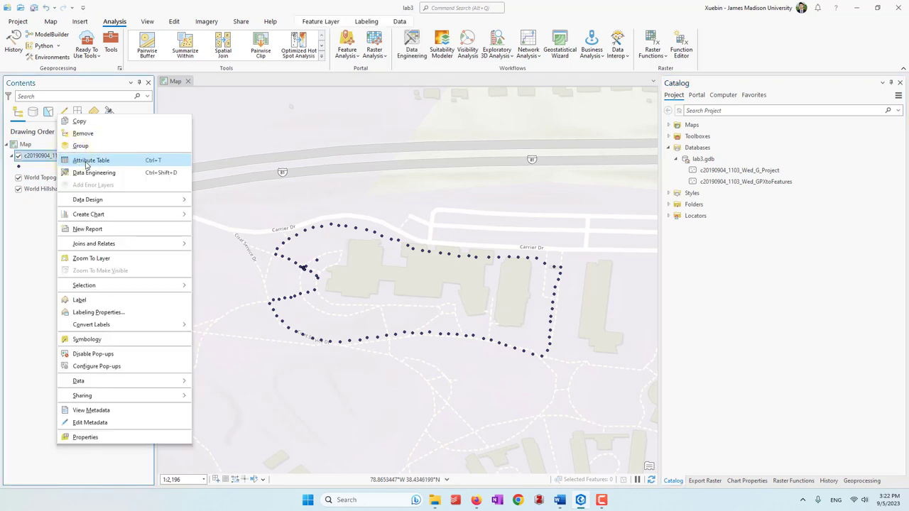
{"action": "left_click", "coordinate": [85, 162]}
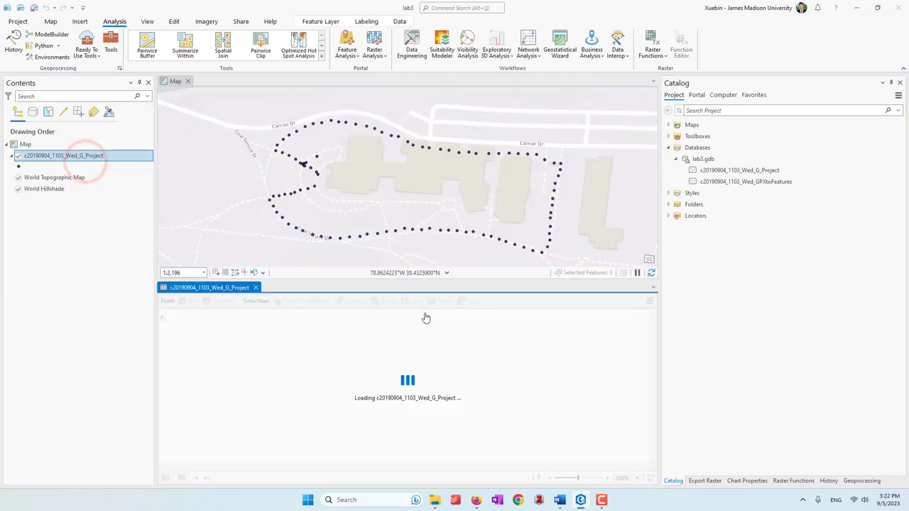
{"action": "mouse_move", "coordinate": [426, 316]}
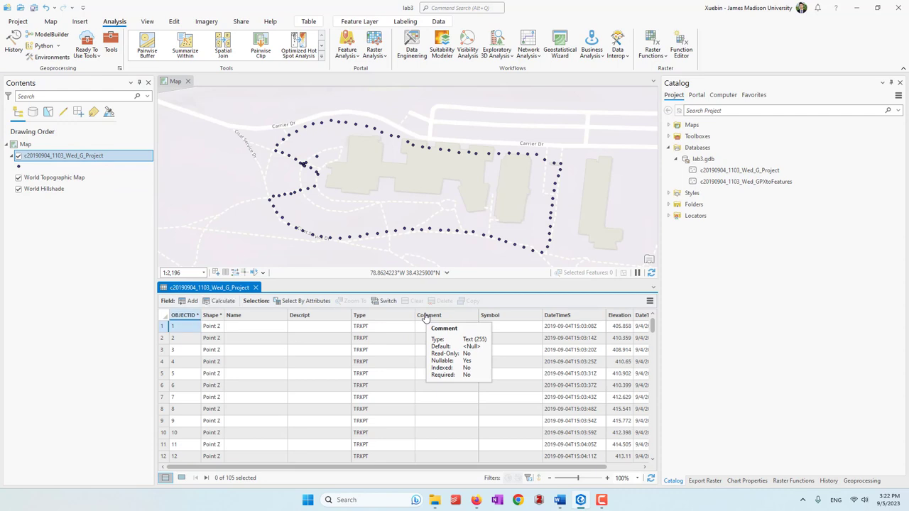
{"action": "left_click_drag", "start_coordinate": [595, 467], "coordinate": [452, 458]}
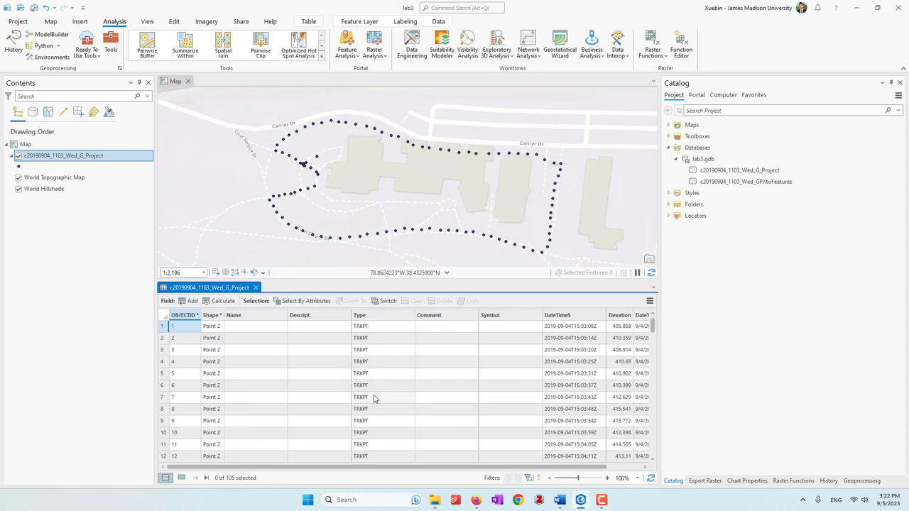
{"action": "left_click_drag", "start_coordinate": [462, 466], "coordinate": [471, 467]}
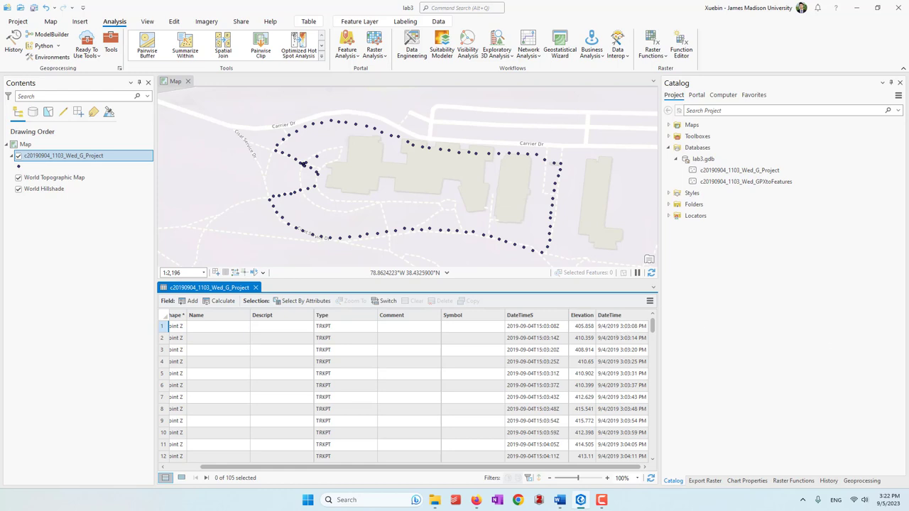
{"action": "left_click", "coordinate": [476, 500]}
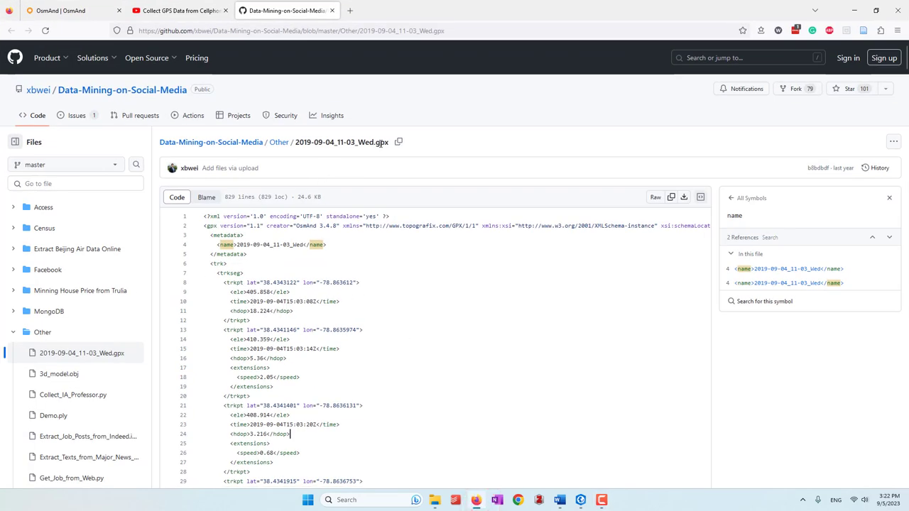
Check the first point's <time> value on line 10 of the GPX file, then return to ArcGIS Pro.
{"action": "left_click_drag", "start_coordinate": [250, 301], "coordinate": [313, 301]}
{"action": "left_click", "coordinate": [313, 300]}
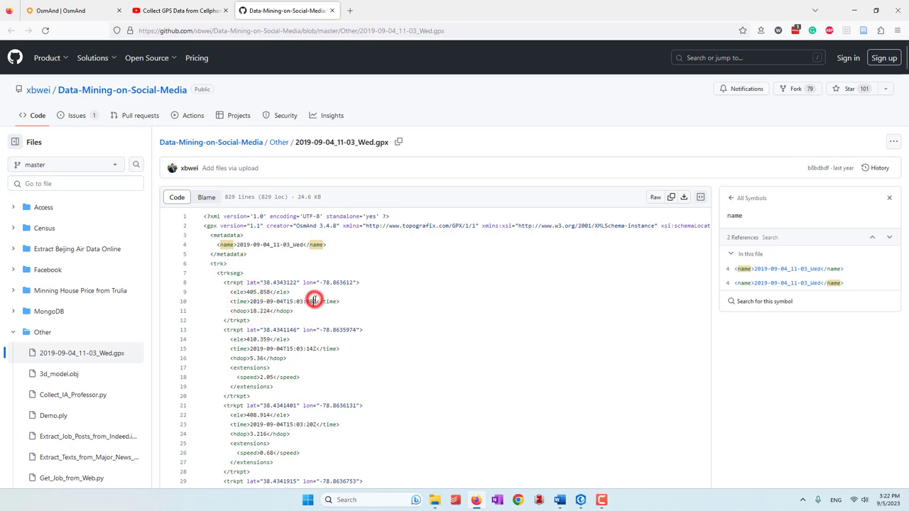
{"action": "left_click", "coordinate": [580, 501]}
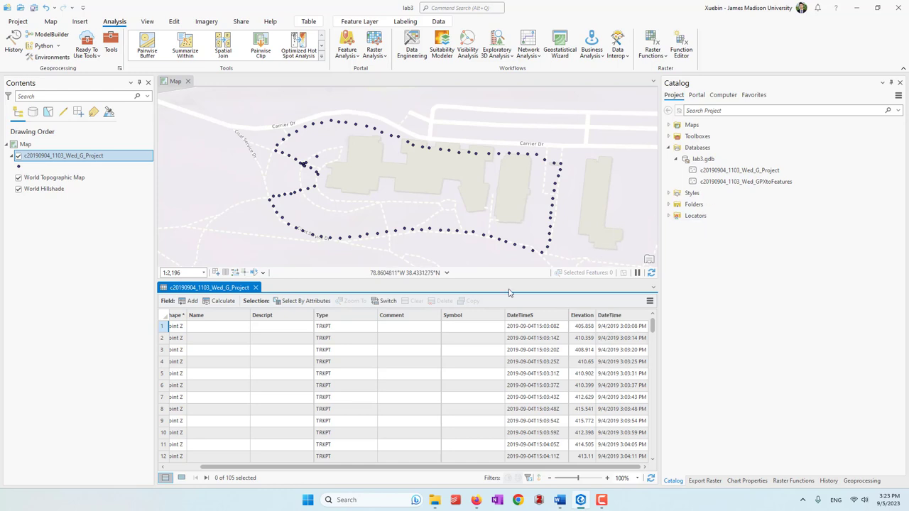
Time-enable the layer on DateTime, calculating the 3:03:08–3:12:55 PM extent.
{"action": "left_click", "coordinate": [255, 287]}
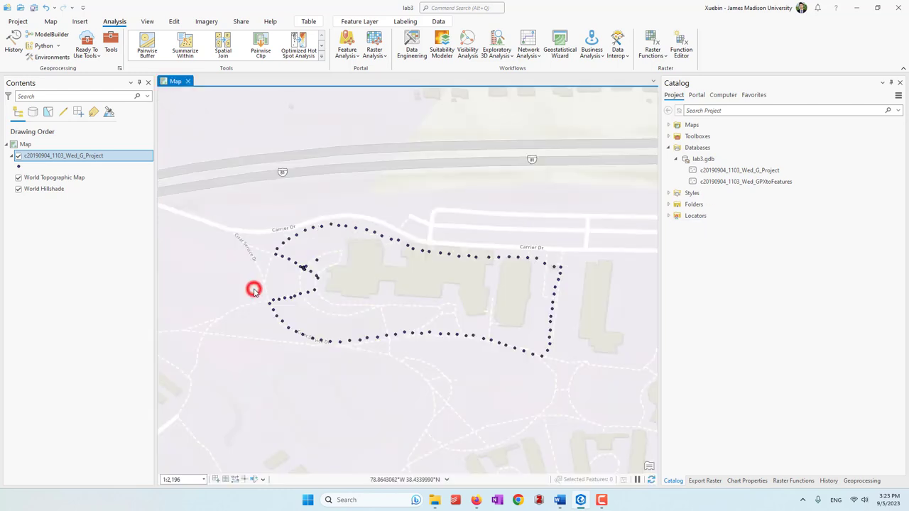
{"action": "right_click", "coordinate": [78, 156]}
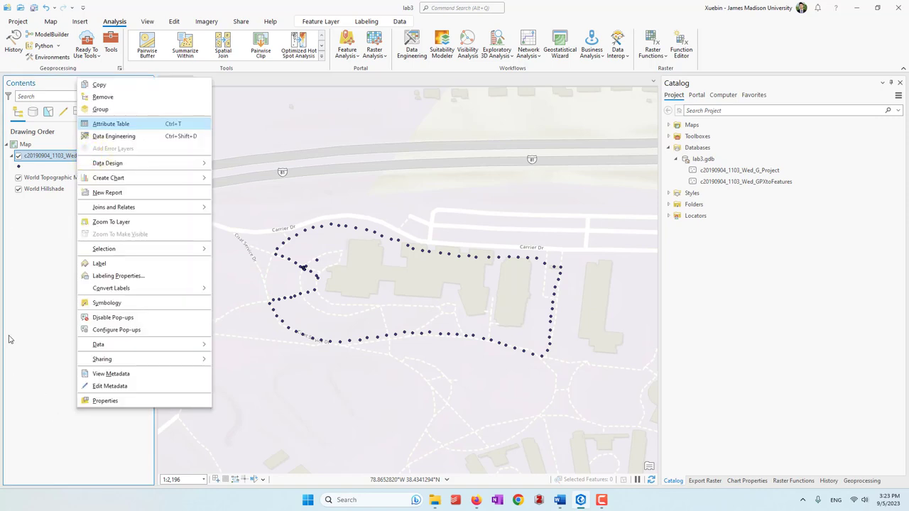
{"action": "left_click", "coordinate": [105, 401]}
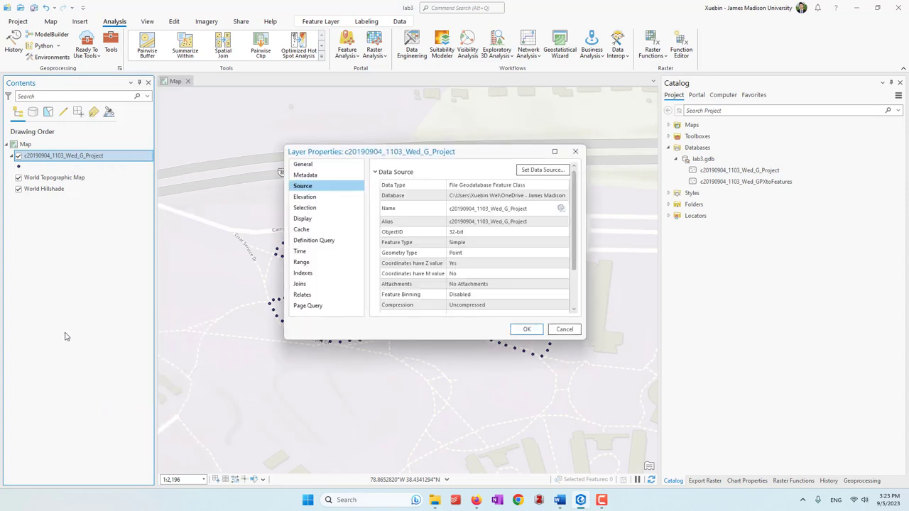
{"action": "left_click", "coordinate": [300, 253]}
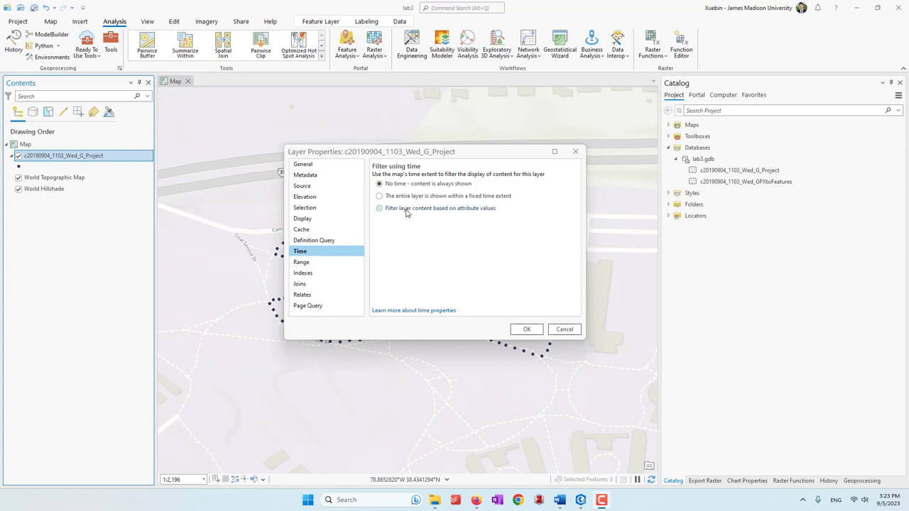
{"action": "left_click", "coordinate": [473, 209]}
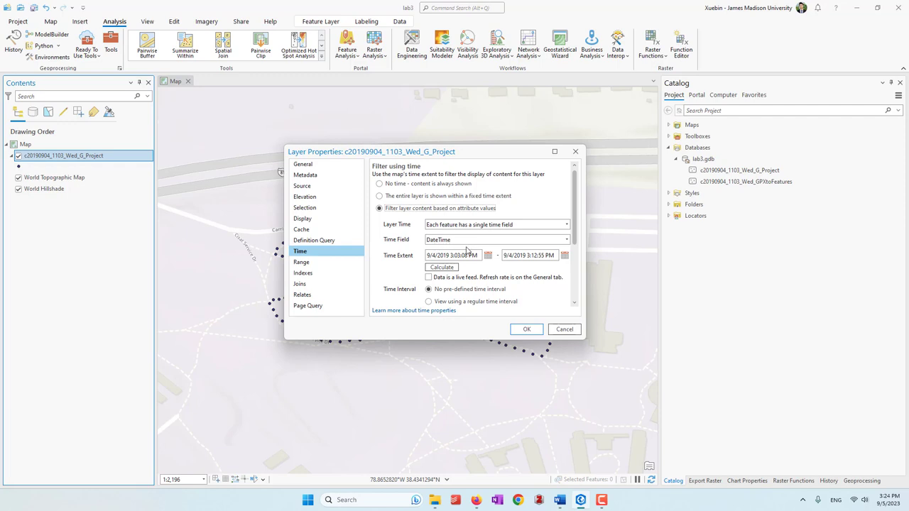
{"action": "left_click", "coordinate": [451, 267]}
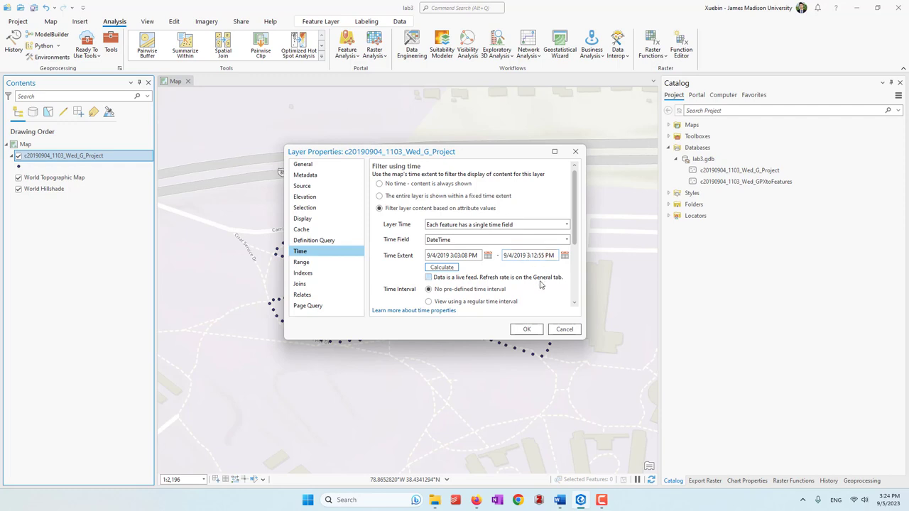
{"action": "left_click_drag", "start_coordinate": [573, 240], "coordinate": [575, 209]}
{"action": "left_click", "coordinate": [528, 330]}
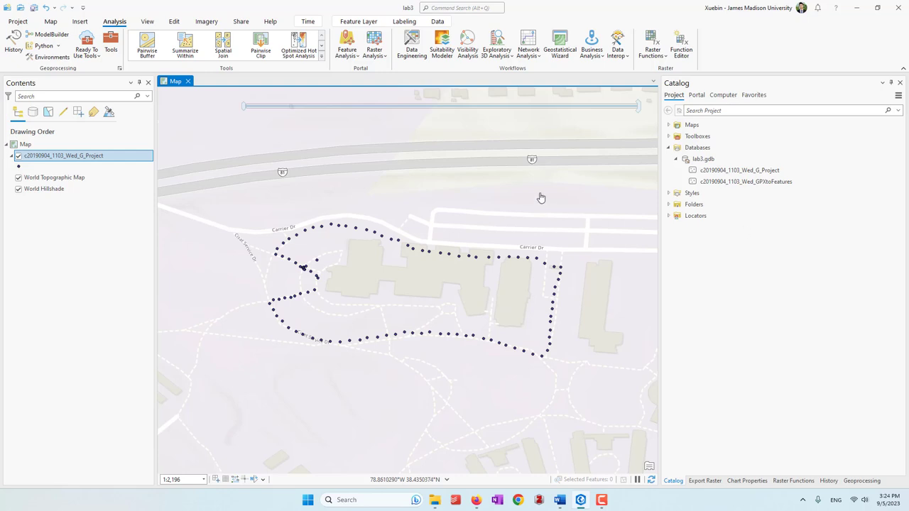
Play the time slider to the final 3:12:48–3:13:08 PM window and show the Time tab.
{"action": "left_click", "coordinate": [428, 117]}
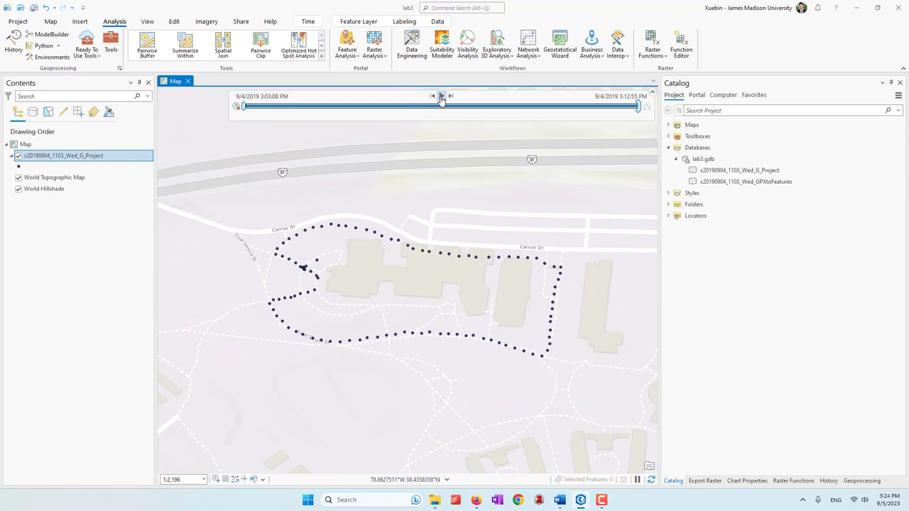
{"action": "left_click", "coordinate": [441, 96]}
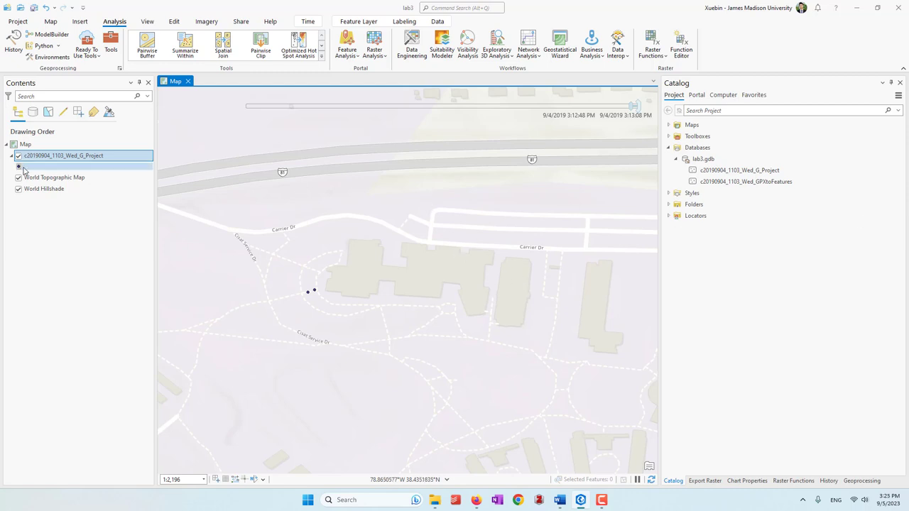
{"action": "left_click", "coordinate": [313, 23]}
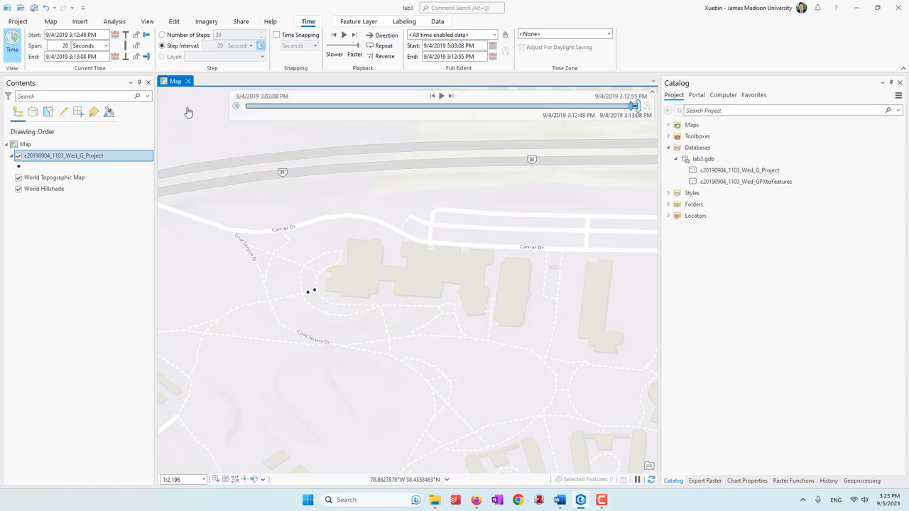
Disable map time filtering to show the complete track loop.
{"action": "left_click", "coordinate": [11, 54]}
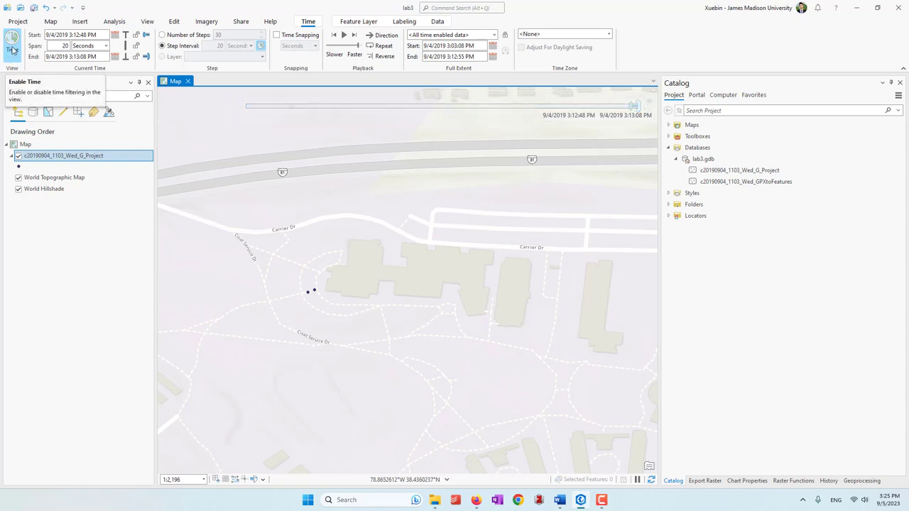
{"action": "left_click", "coordinate": [12, 48]}
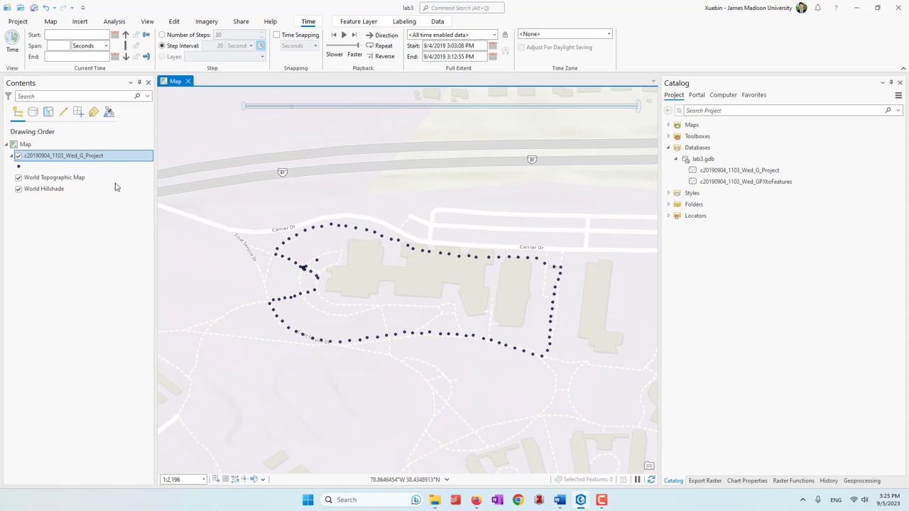
Convert the GPS track map into a local 3D scene, creating Map_3D.
{"action": "left_click", "coordinate": [150, 22]}
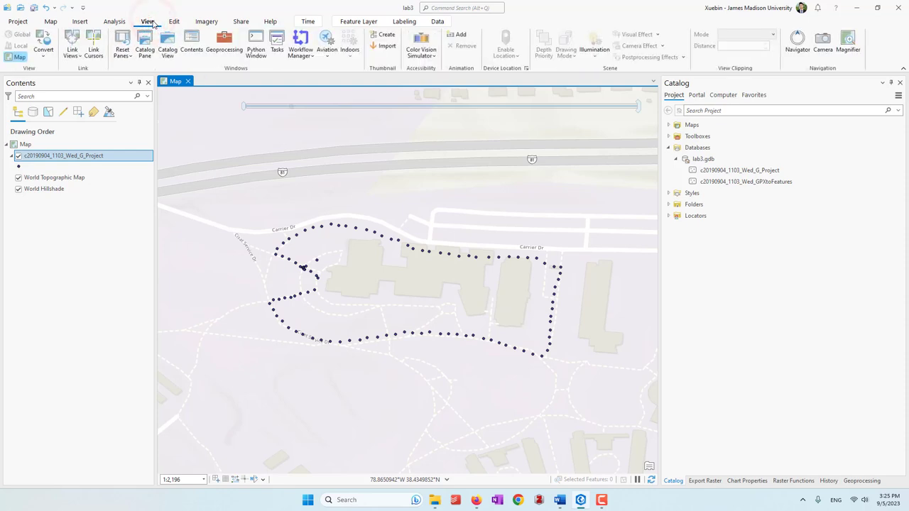
{"action": "left_click", "coordinate": [44, 59]}
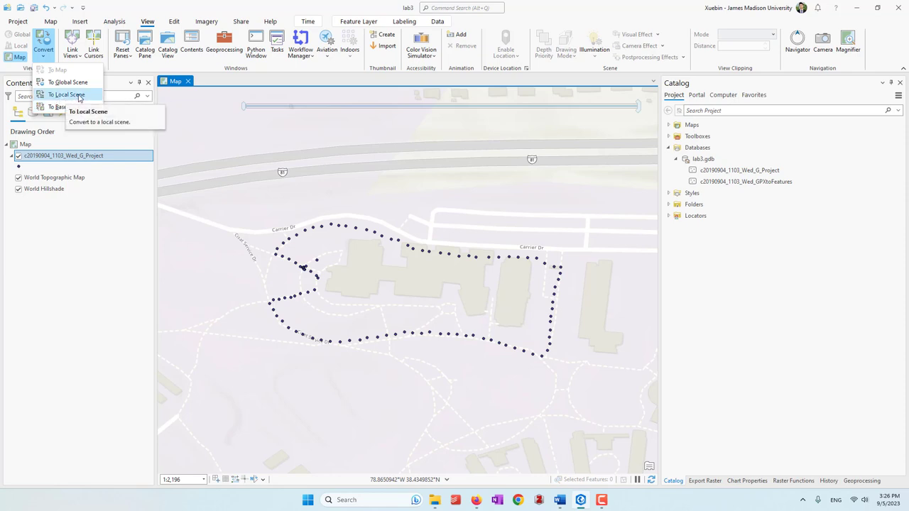
{"action": "left_click", "coordinate": [79, 98]}
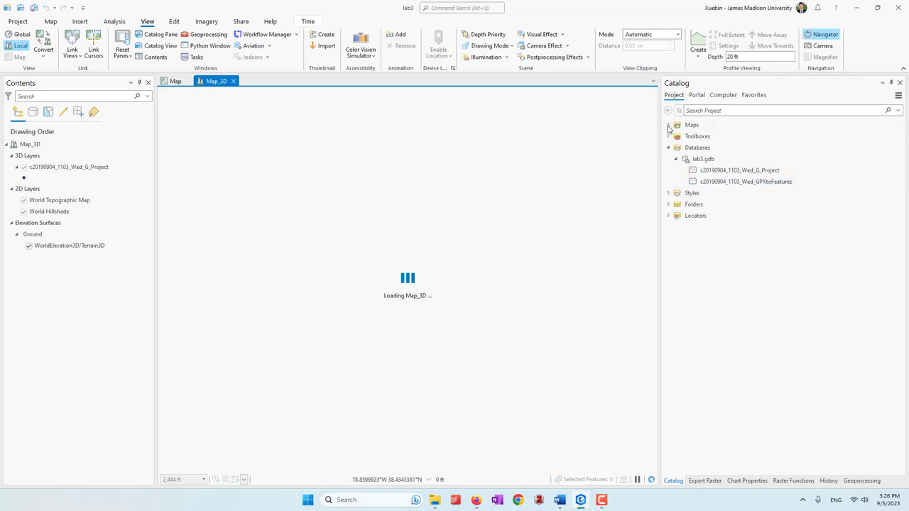
Zoom out and tilt Map_3D to an oblique view of the full track-point loop.
{"action": "left_click", "coordinate": [667, 125]}
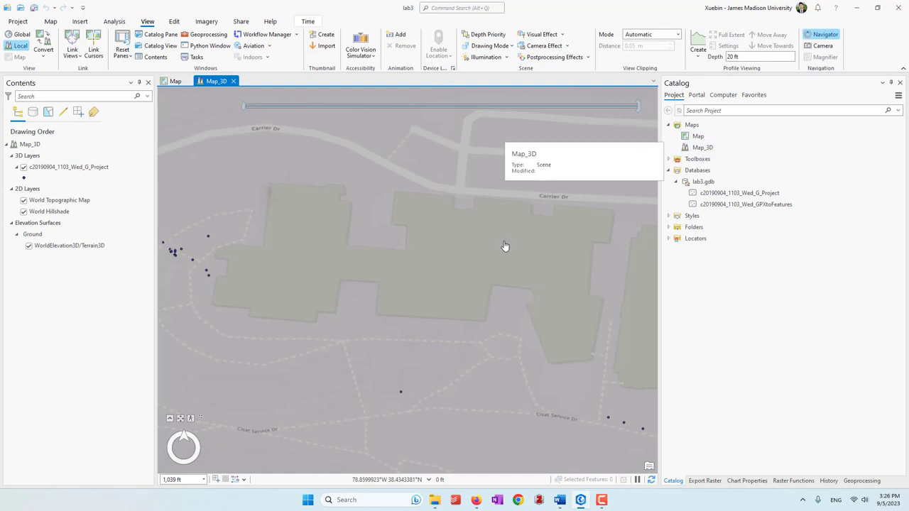
{"action": "scroll", "coordinate": [396, 273], "scroll_direction": "down", "scroll_amount": 3}
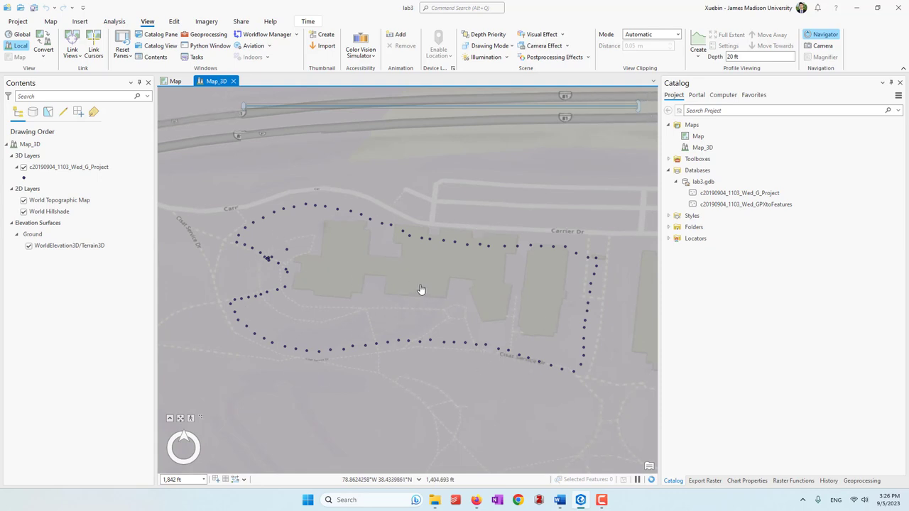
{"action": "left_click", "coordinate": [307, 21]}
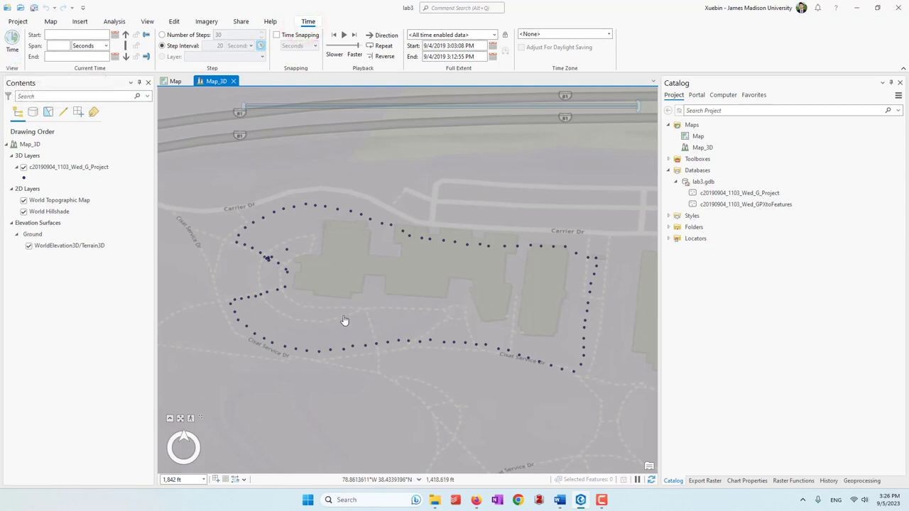
{"action": "left_click", "coordinate": [170, 420]}
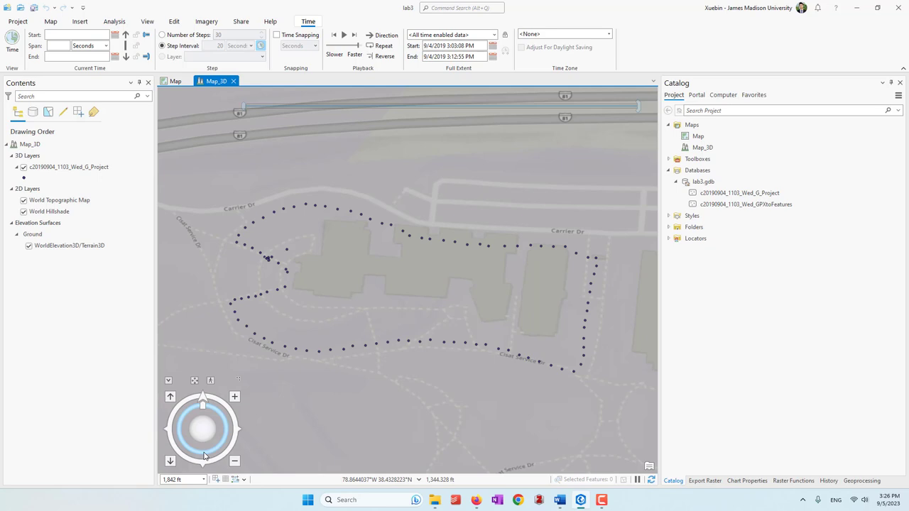
{"action": "mouse_move", "coordinate": [204, 455]}
{"action": "left_mouse_down"}
{"action": "mouse_move", "coordinate": [212, 403]}
{"action": "mouse_move", "coordinate": [198, 439]}
{"action": "left_mouse_up"}
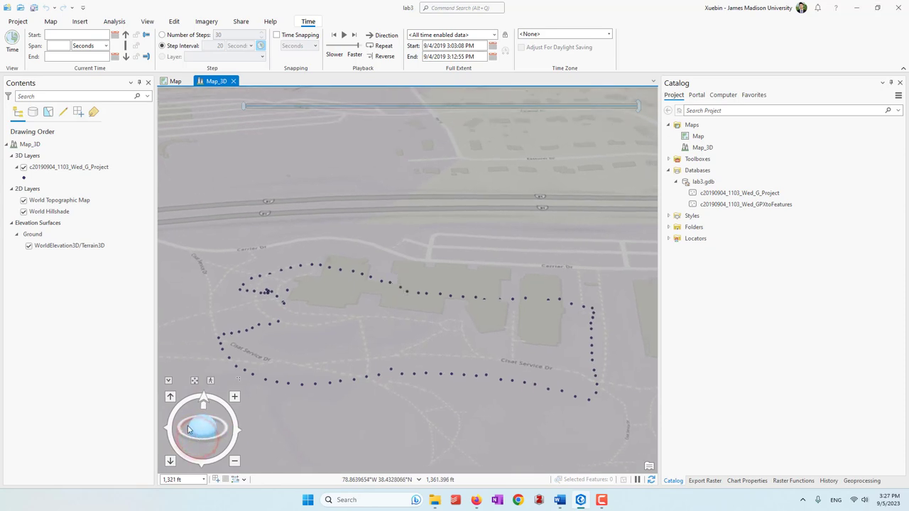
Turn off World Hillshade, World Topographic Map and WorldElevation3D/Terrain3D, then tilt to view the 3D points.
{"action": "left_click", "coordinate": [24, 210]}
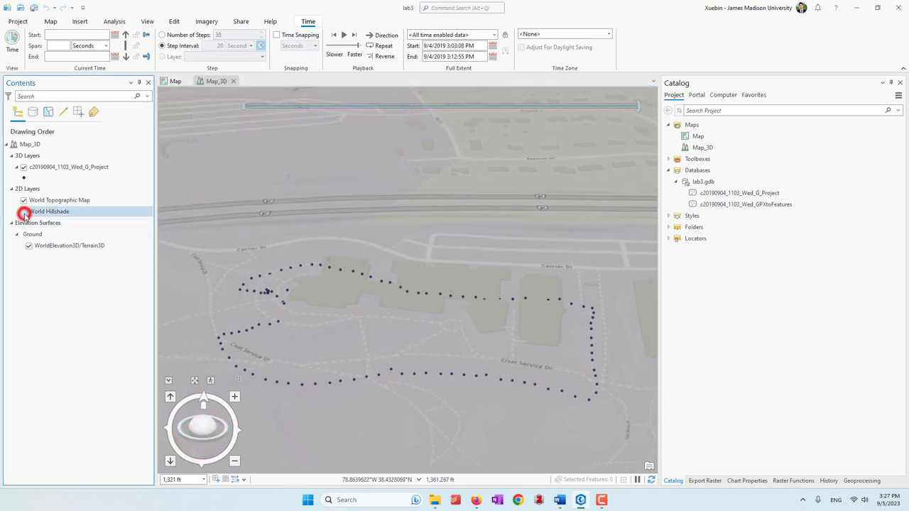
{"action": "left_click", "coordinate": [25, 201]}
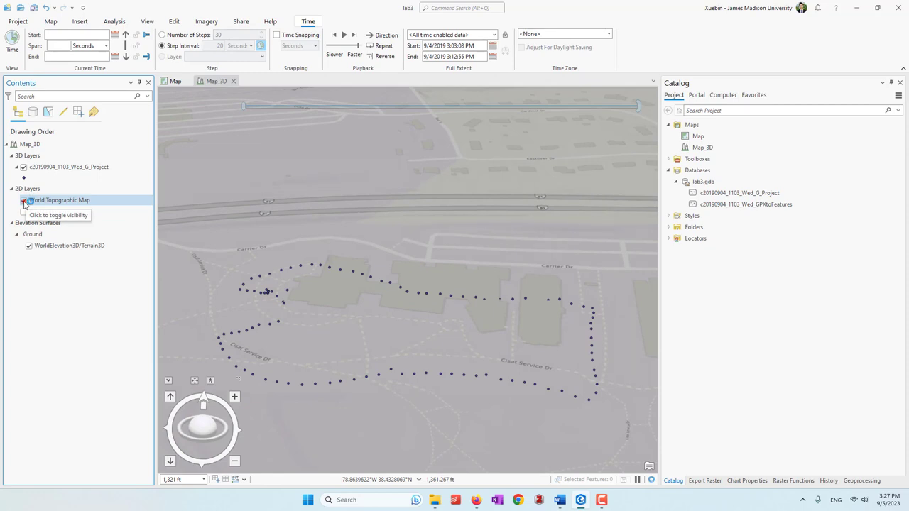
{"action": "left_click", "coordinate": [23, 201]}
{"action": "left_click", "coordinate": [28, 246]}
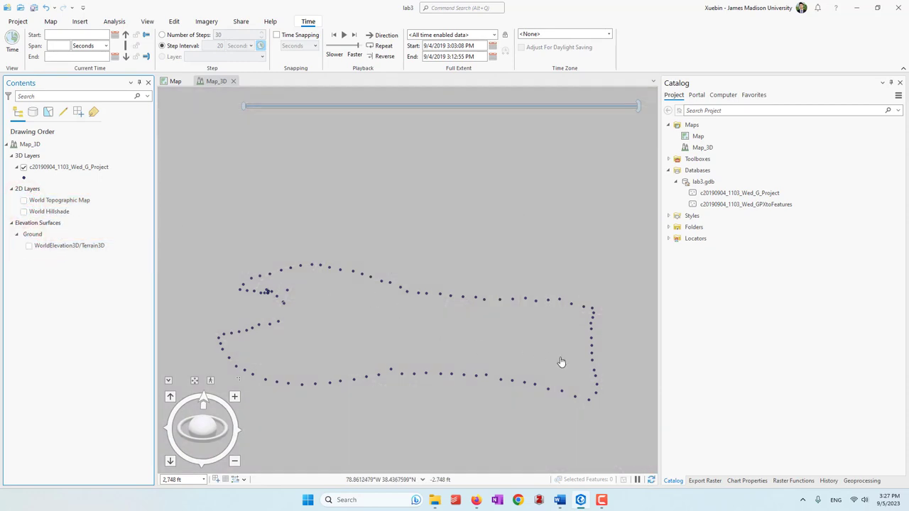
{"action": "left_click_drag", "start_coordinate": [200, 442], "coordinate": [212, 437]}
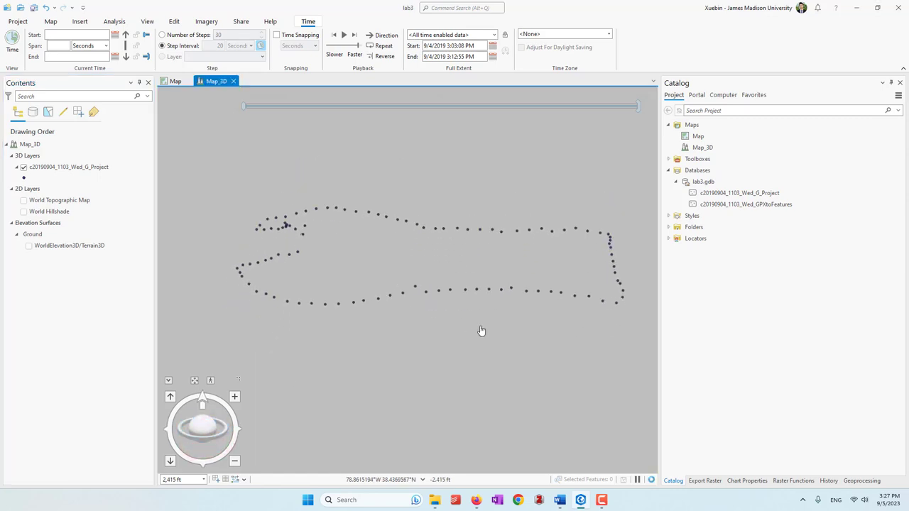